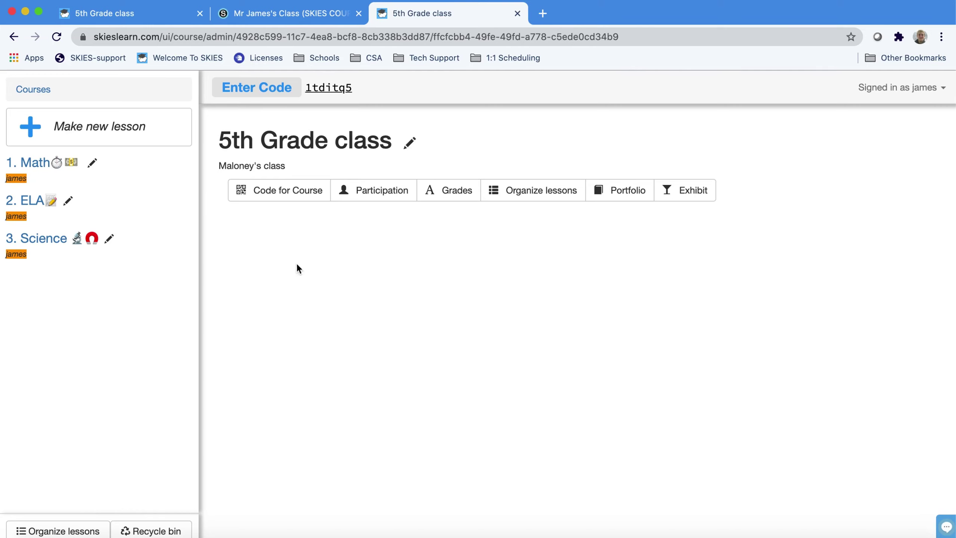
# - Open Lesson 1 of the Math unit in the 5th Grade class and hide the lesson list
pyautogui.click(31, 165)
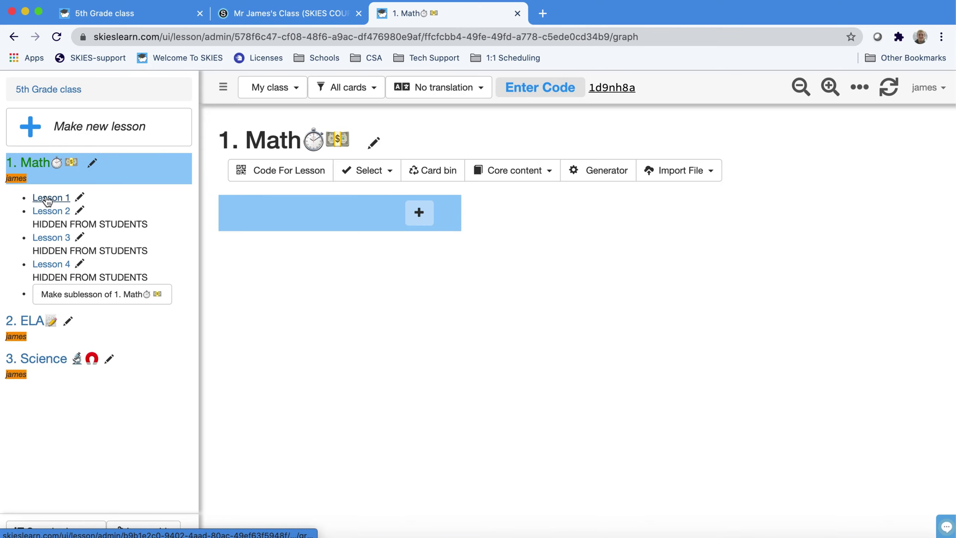
pyautogui.click(48, 200)
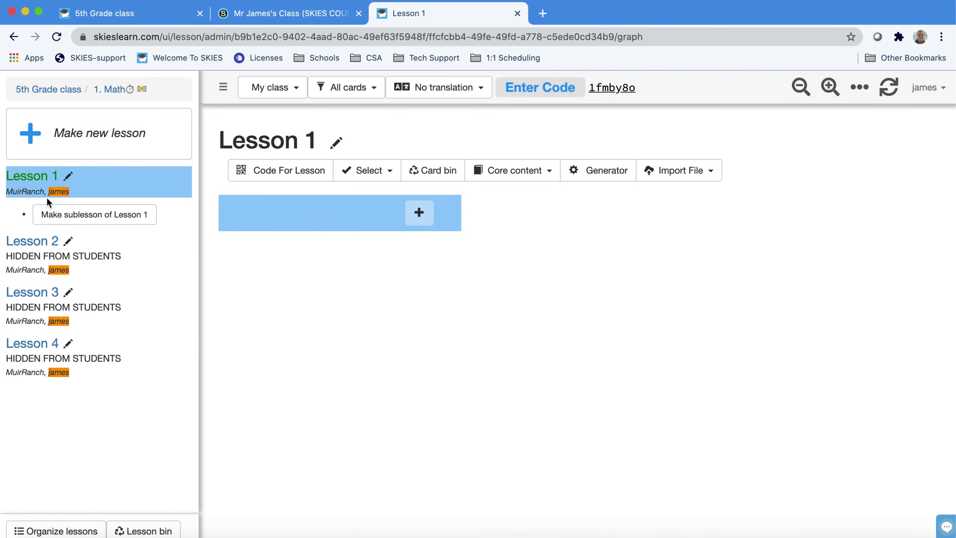
pyautogui.click(223, 94)
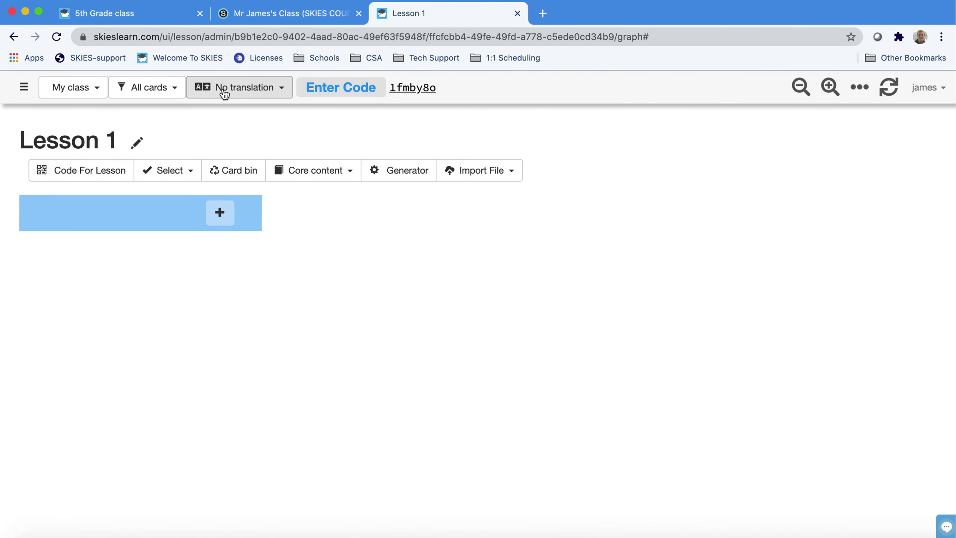
# - Switch to Finder and add commoncoresheet.png from the Presentation folder to Lesson 1 as a card
pyautogui.press('super+Tab')
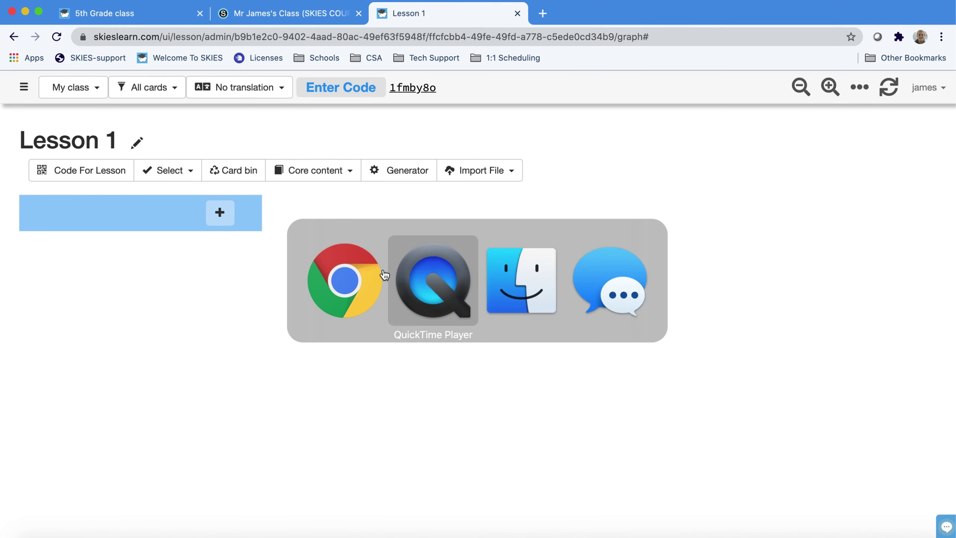
pyautogui.press('super+Tab')
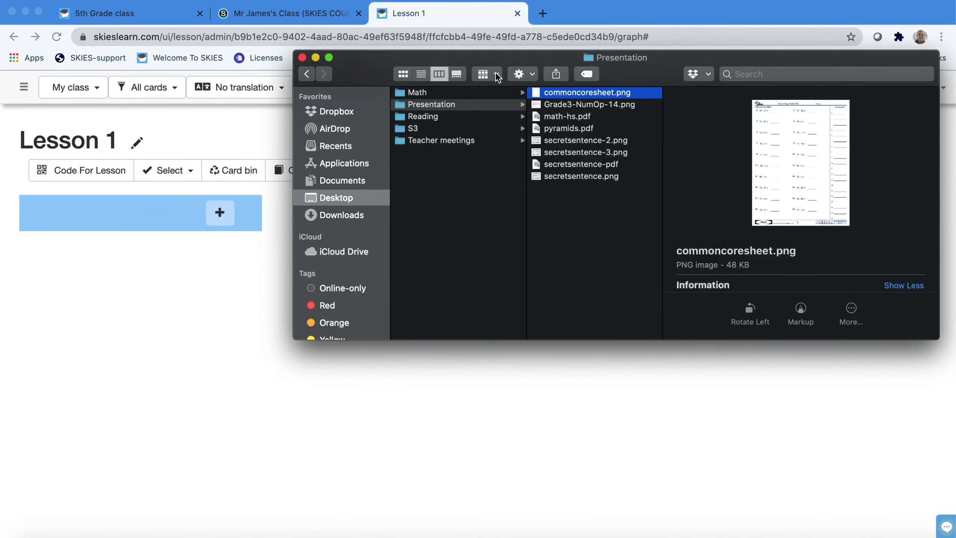
pyautogui.moveTo(513, 60); pyautogui.dragTo(517, 136)
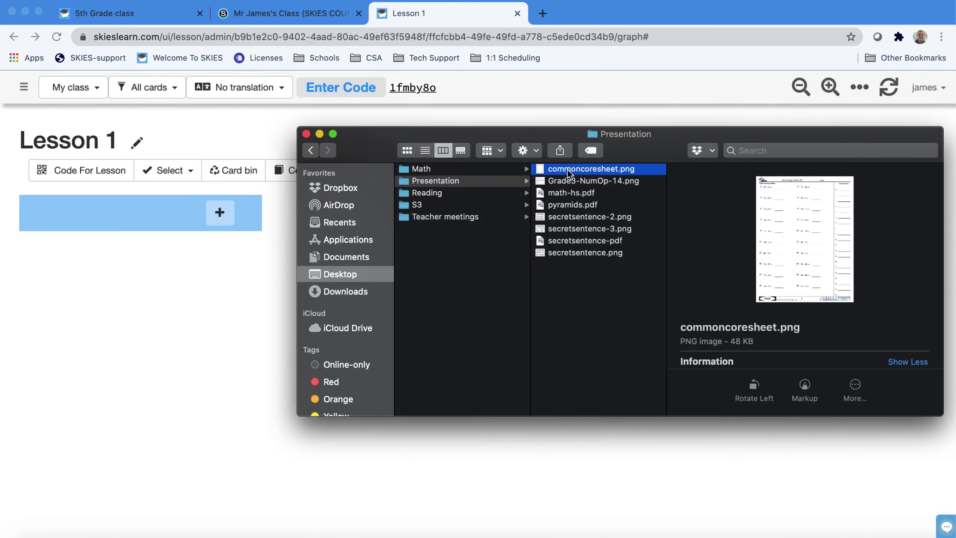
pyautogui.moveTo(567, 173); pyautogui.dragTo(187, 301)
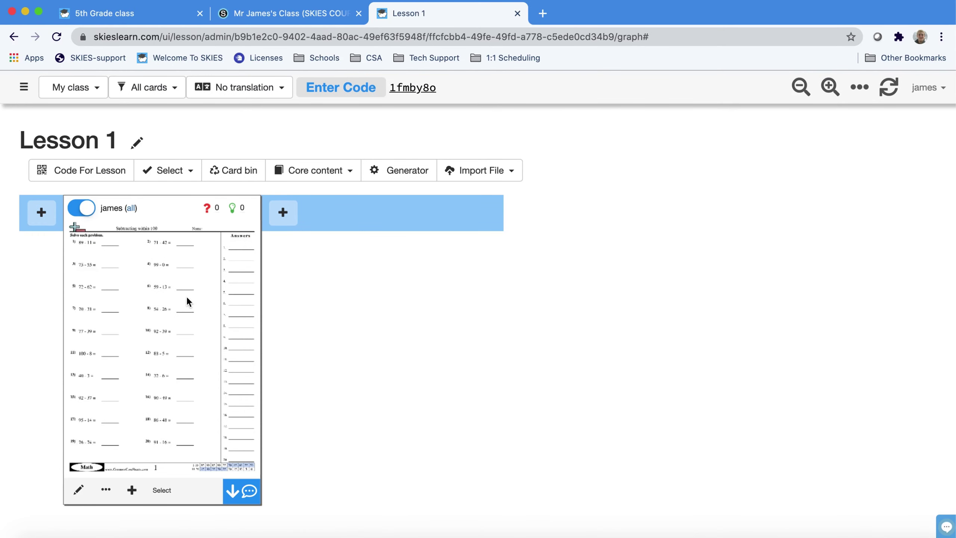
# - Import the document math-hs.pdf into the lesson as separate pages, using all pages
pyautogui.click(489, 177)
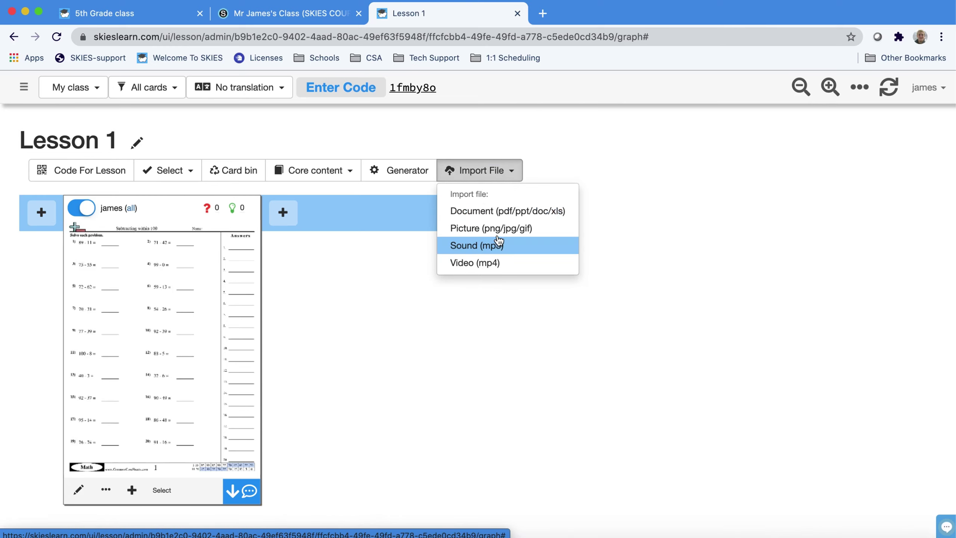
pyautogui.click(494, 213)
pyautogui.click(370, 105)
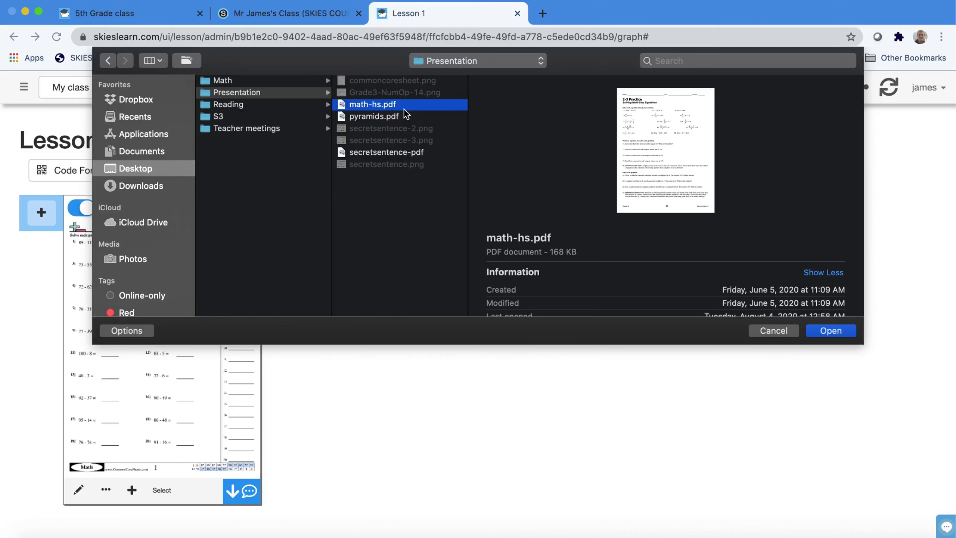
pyautogui.click(833, 335)
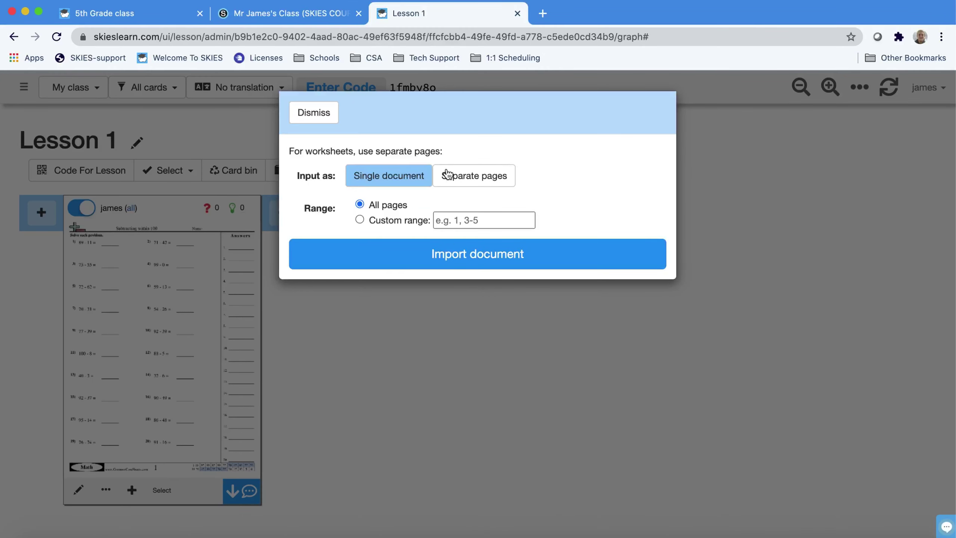
pyautogui.click(485, 180)
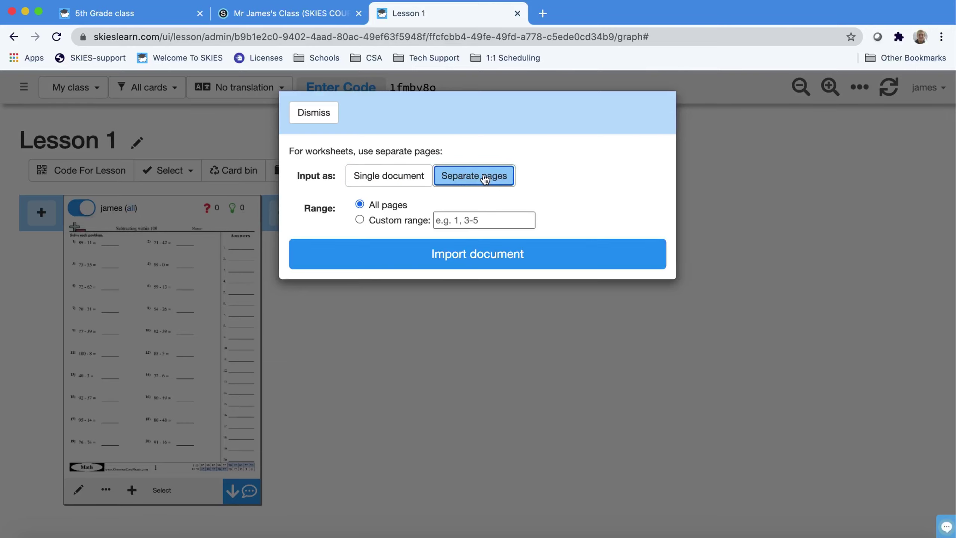
pyautogui.click(461, 257)
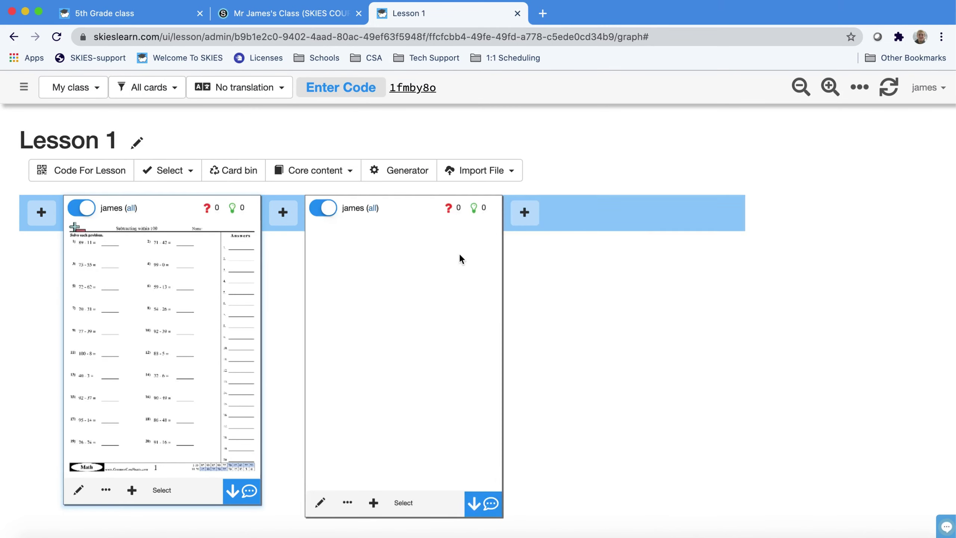
pyautogui.click(488, 171)
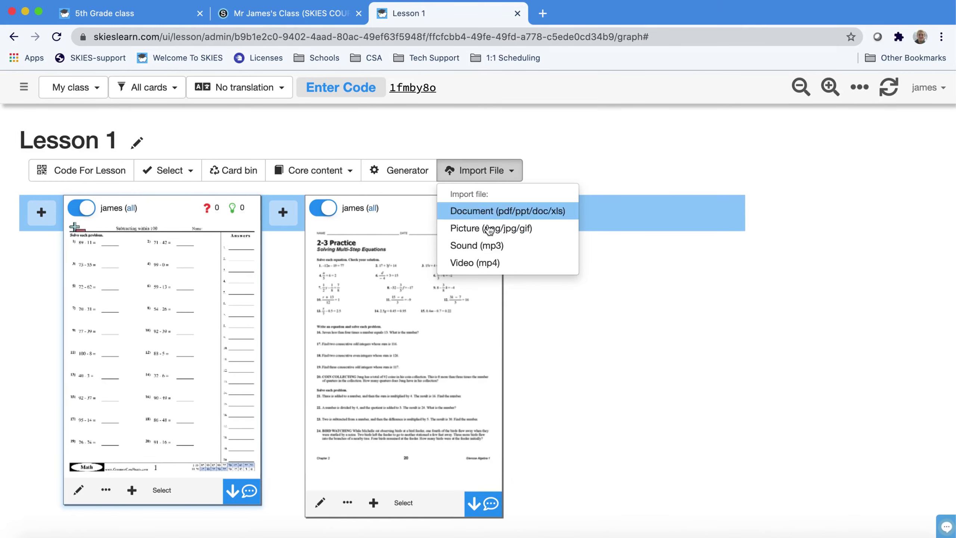
pyautogui.click(491, 174)
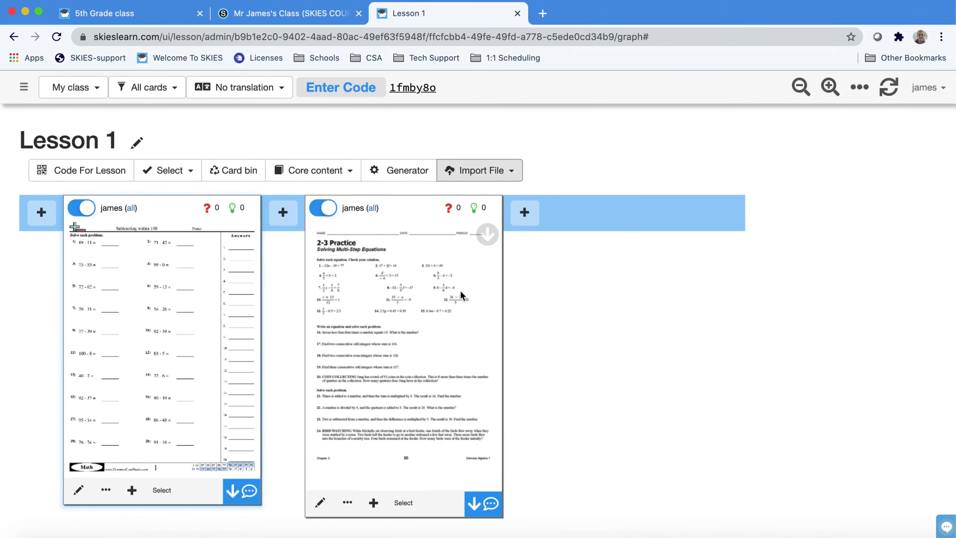
# - Add a student response card beneath each of the two worksheets, with Annotate and Camera photo as the response types
pyautogui.scroll(-5, 460, 289)
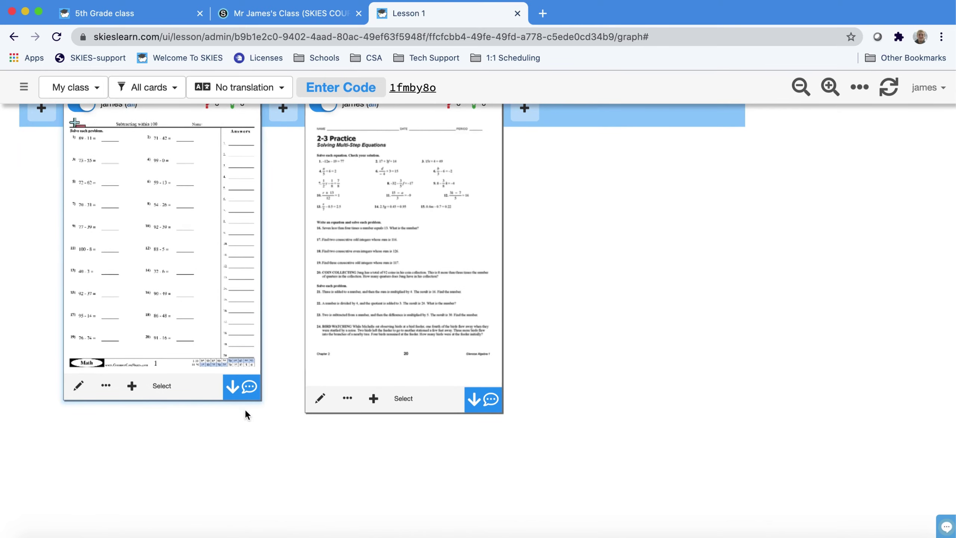
pyautogui.click(241, 387)
pyautogui.scroll(-5, 241, 385)
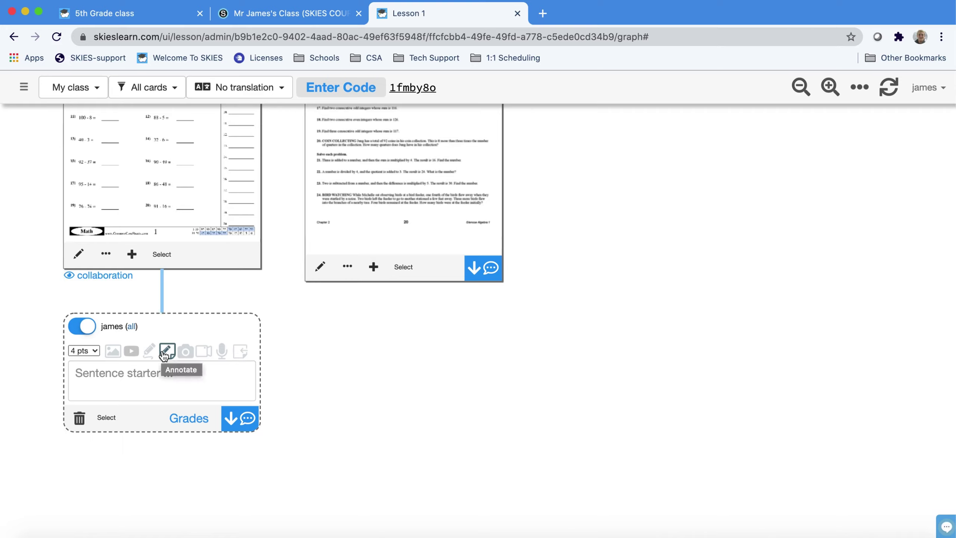
pyautogui.click(188, 355)
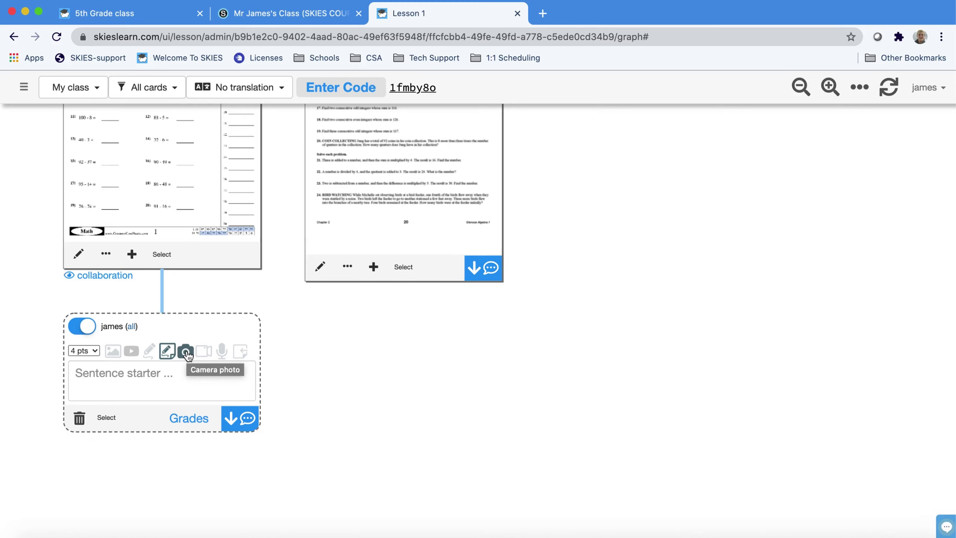
pyautogui.click(186, 352)
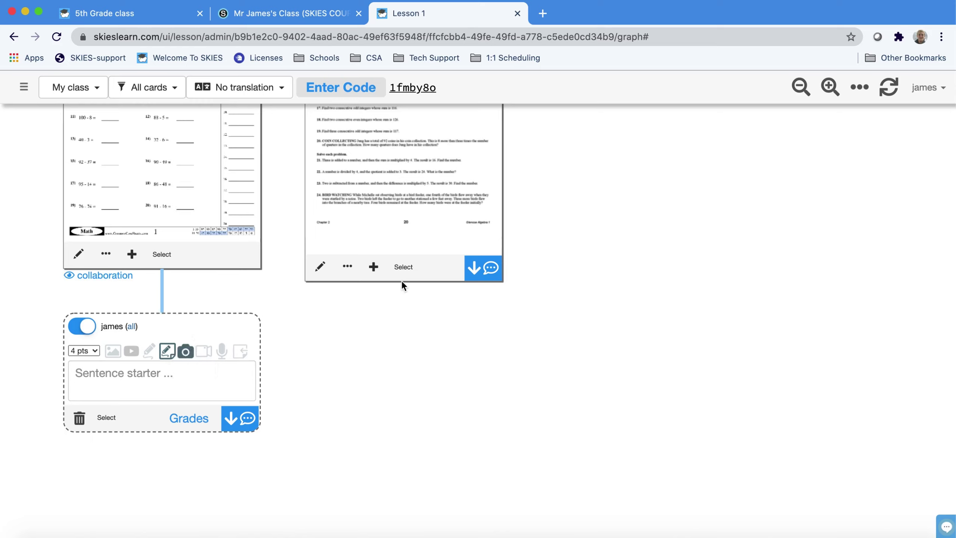
pyautogui.click(491, 268)
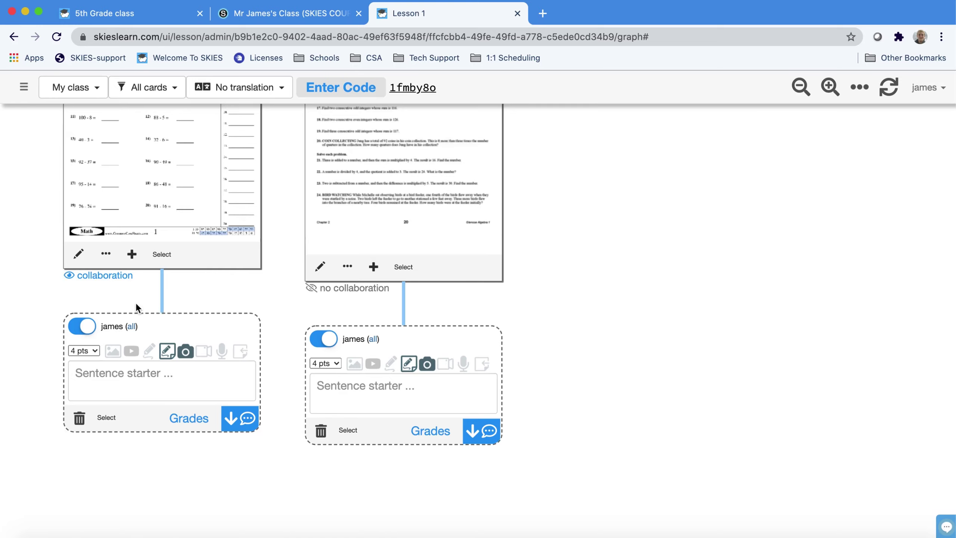
pyautogui.scroll(5, 134, 304)
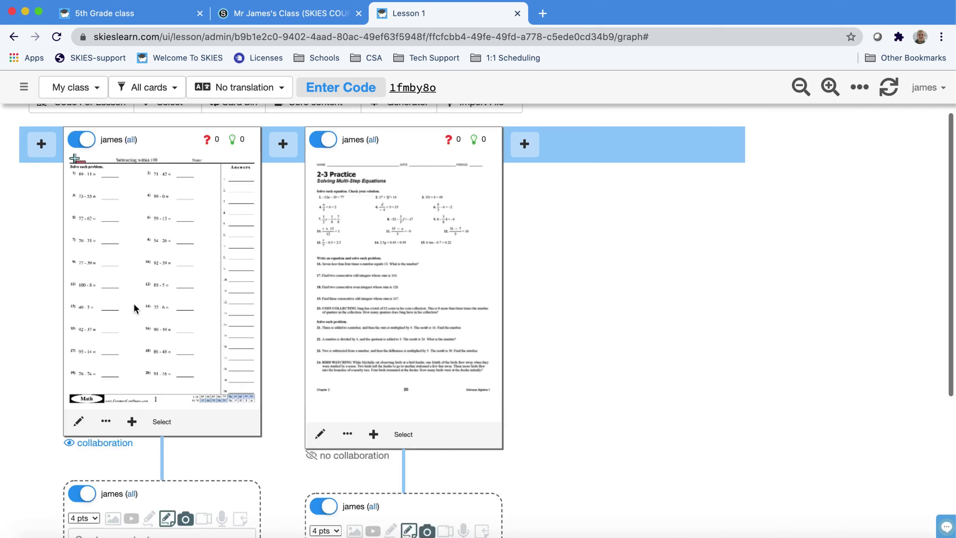
pyautogui.scroll(-3, 200, 346)
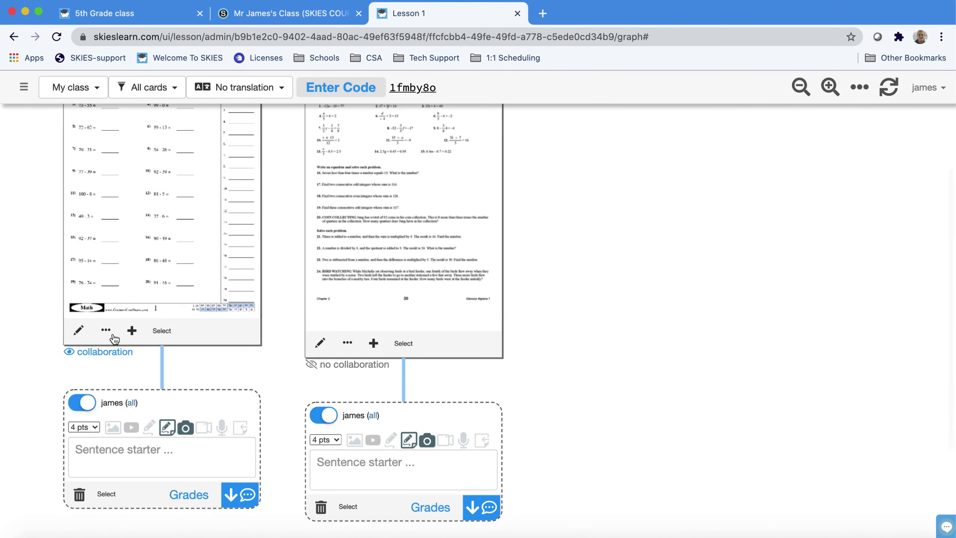
pyautogui.click(132, 331)
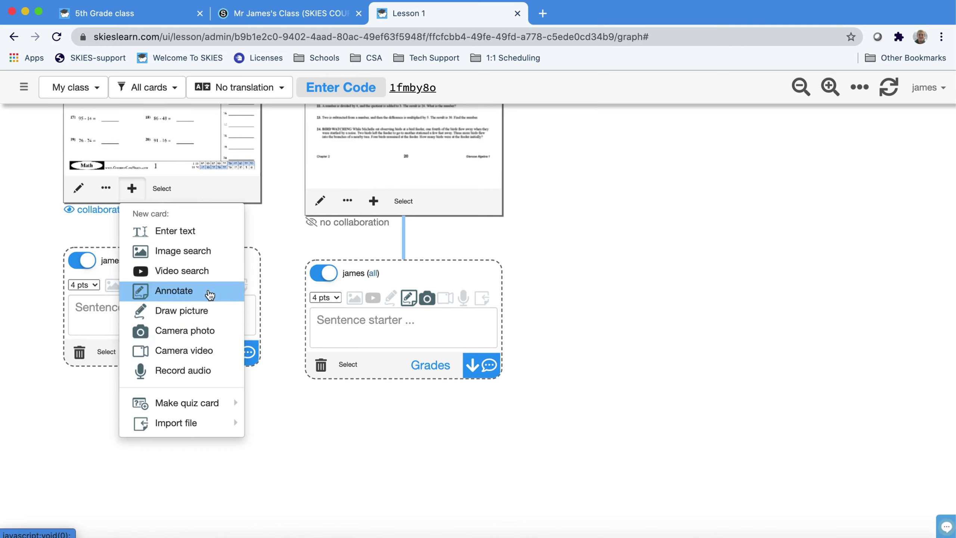
pyautogui.click(212, 314)
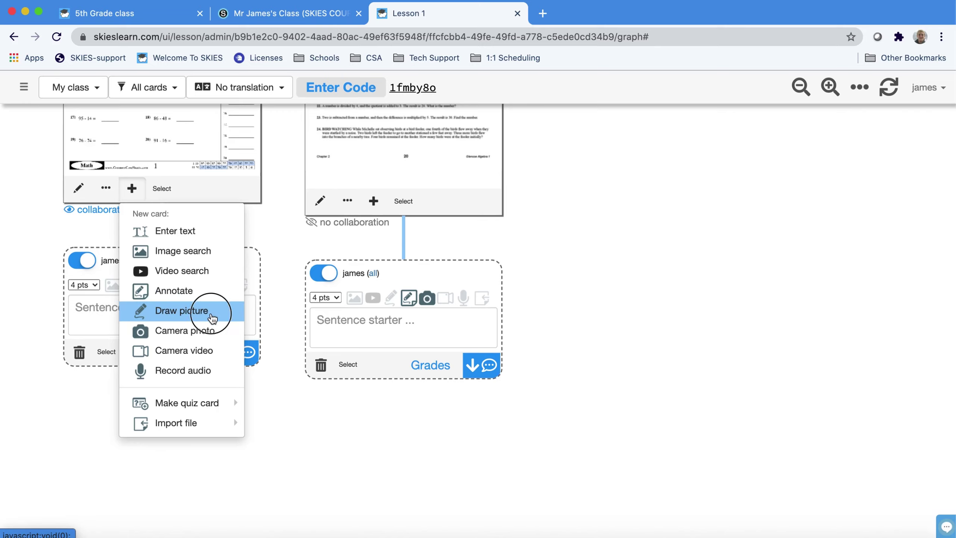
pyautogui.moveTo(210, 312)
pyautogui.mouseDown()
pyautogui.moveTo(425, 333)
pyautogui.moveTo(672, 392)
pyautogui.mouseUp()
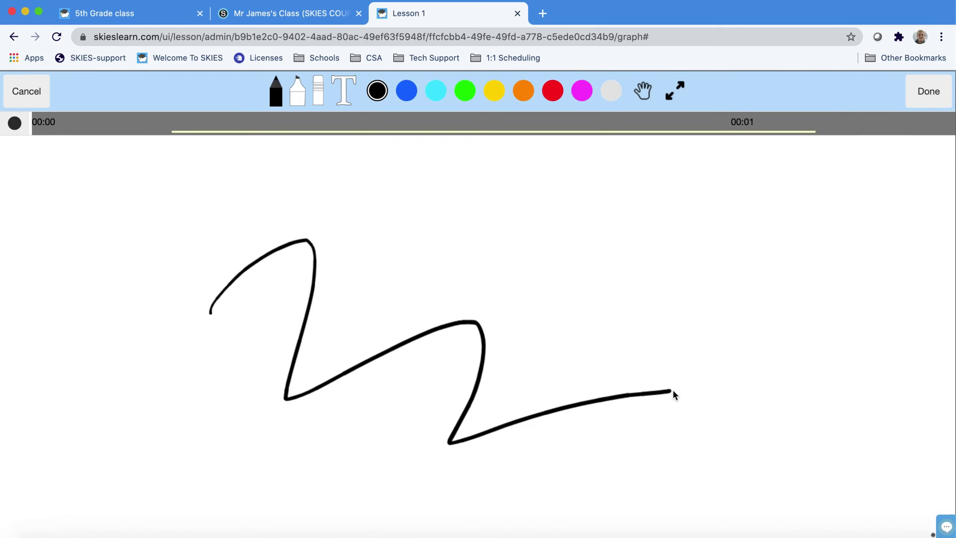
pyautogui.click(32, 106)
pyautogui.click(590, 112)
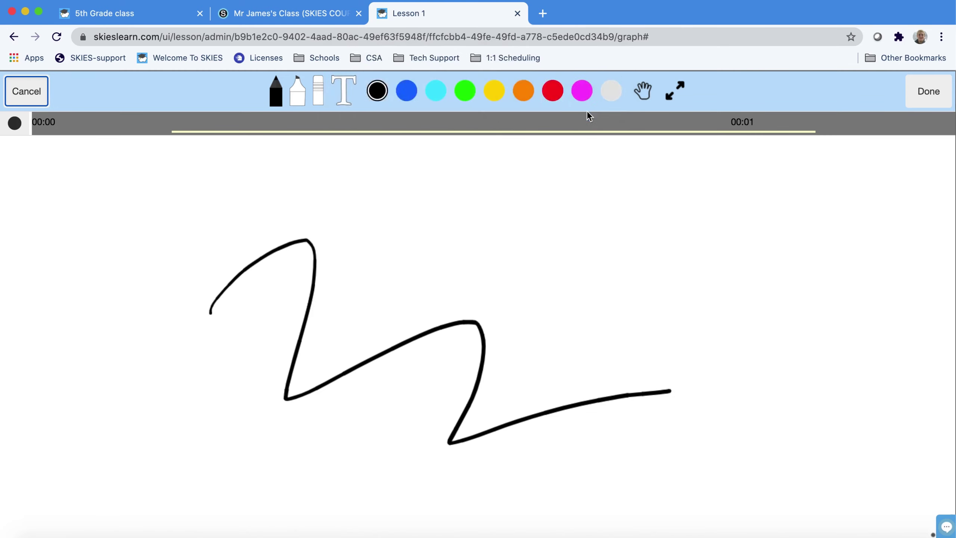
# - Start an Annotate card from the subtraction worksheet and handwrite 78 in black as the answer to problem 1
pyautogui.click(132, 190)
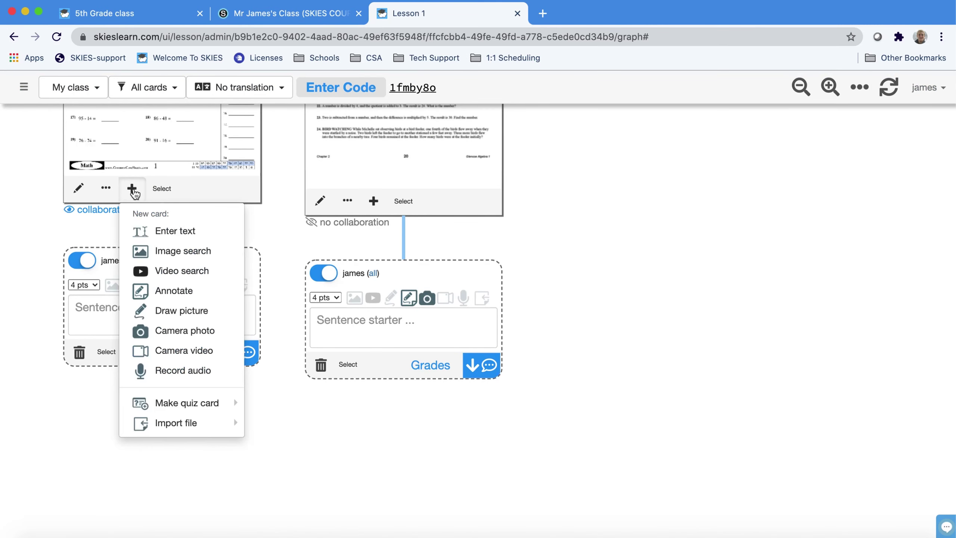
pyautogui.click(148, 297)
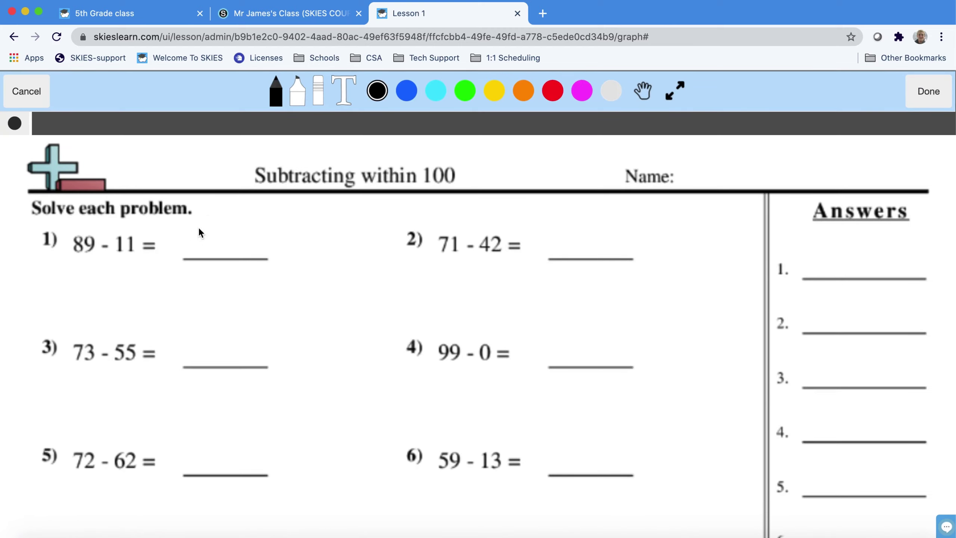
pyautogui.moveTo(182, 223)
pyautogui.mouseDown()
pyautogui.moveTo(207, 224)
pyautogui.moveTo(191, 255)
pyautogui.mouseUp()
pyautogui.moveTo(233, 220)
pyautogui.mouseDown()
pyautogui.moveTo(234, 241)
pyautogui.moveTo(234, 217)
pyautogui.mouseUp()
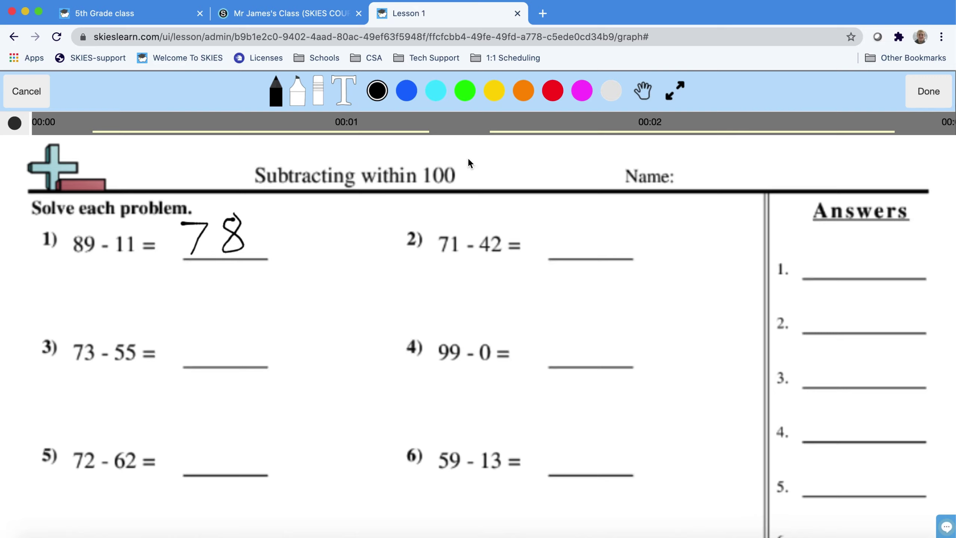
# - Erase most of the handwritten 8 and rewind the annotation timeline to its start
pyautogui.click(318, 92)
pyautogui.moveTo(269, 196)
pyautogui.mouseDown()
pyautogui.moveTo(243, 258)
pyautogui.moveTo(233, 244)
pyautogui.mouseUp()
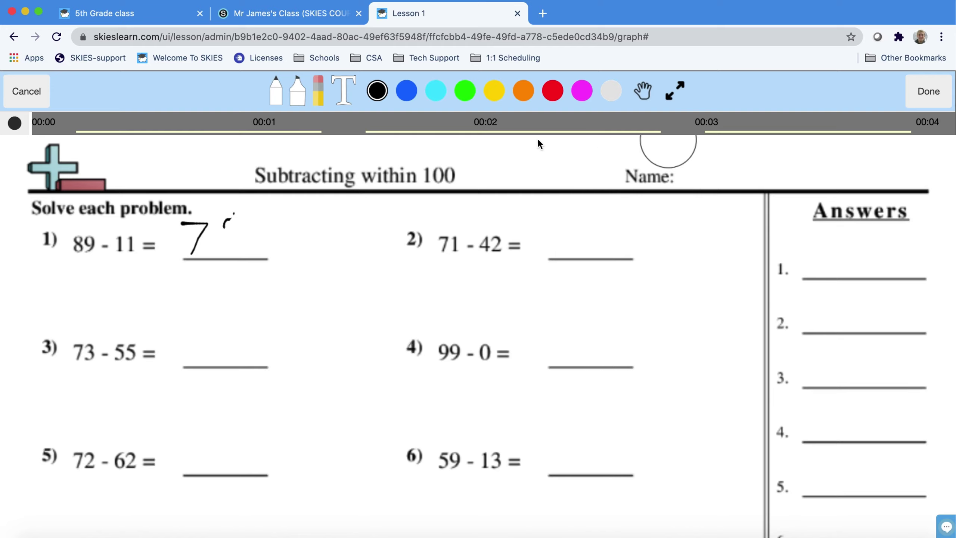
pyautogui.moveTo(819, 129); pyautogui.dragTo(65, 125)
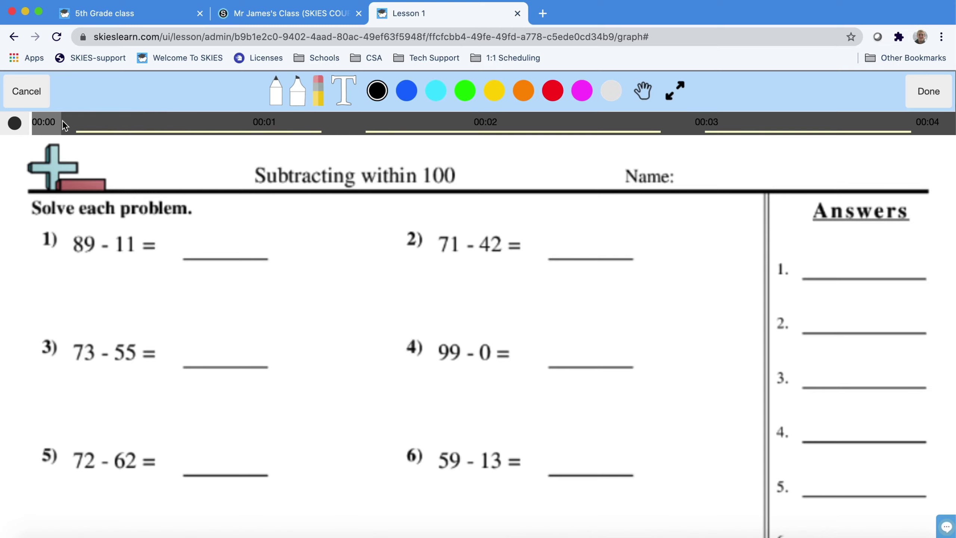
# - Add text answers to the worksheet: an enlarged 78 for problem 1 and 18 for problem 3
pyautogui.click(344, 95)
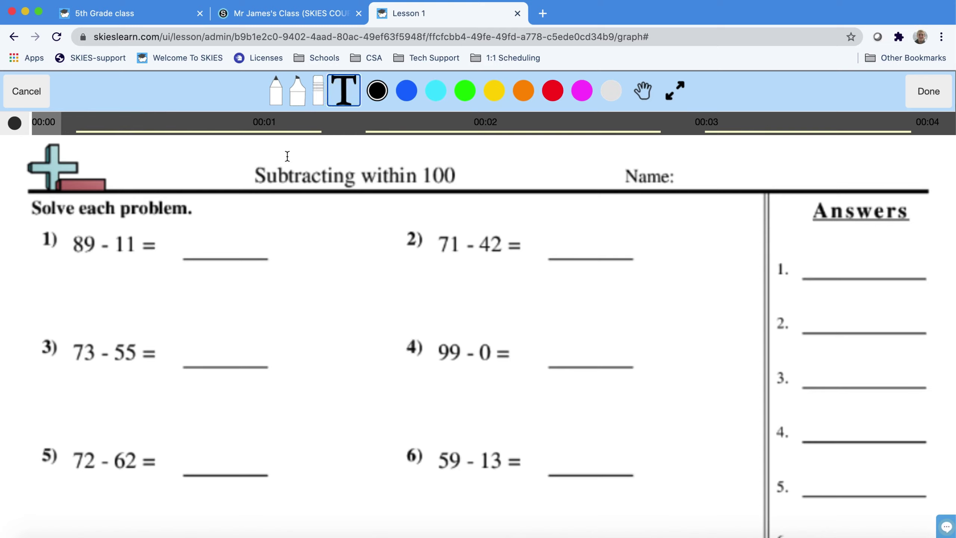
pyautogui.click(193, 240)
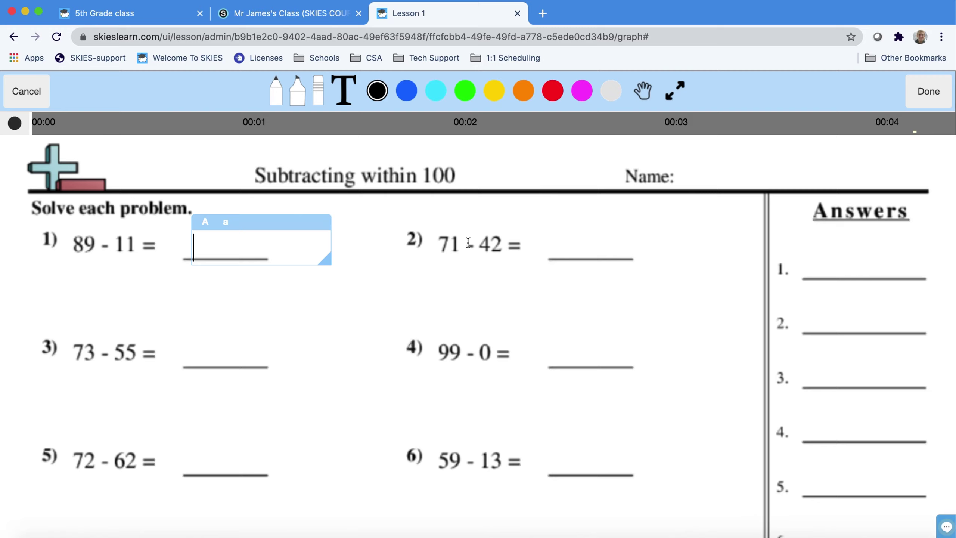
pyautogui.write('78')
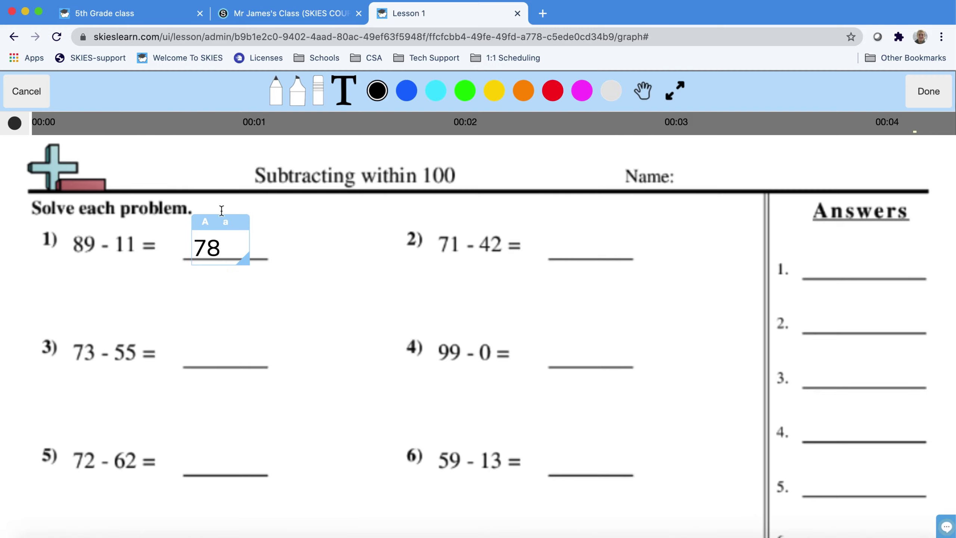
pyautogui.click(205, 222)
pyautogui.click(205, 223)
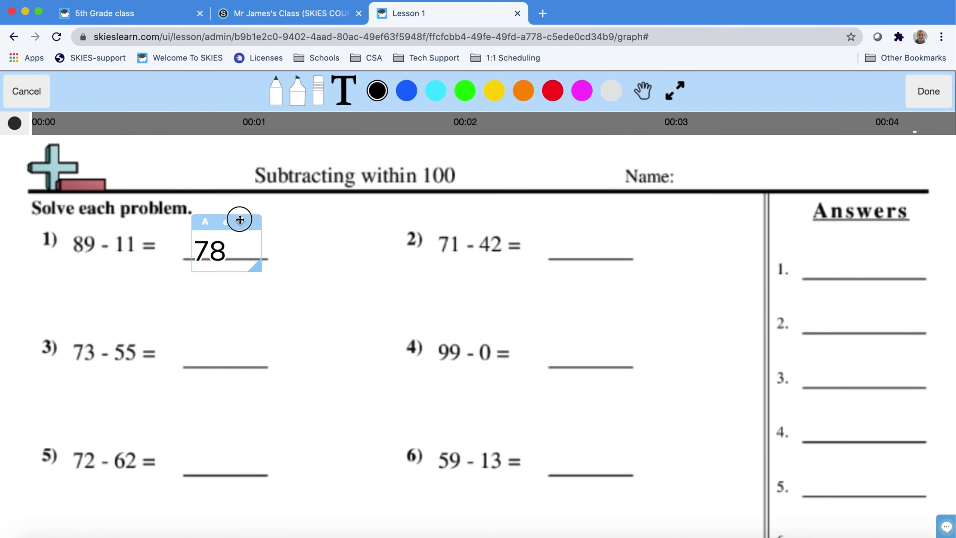
pyautogui.click(182, 337)
pyautogui.write('18')
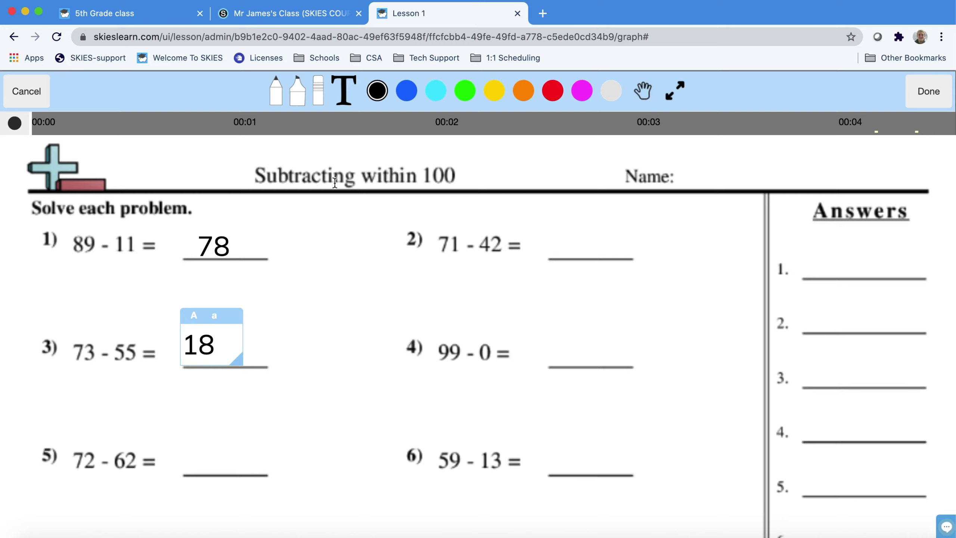
# - Recolor the text answer 18 for problem 3 red
pyautogui.click(407, 92)
pyautogui.click(560, 92)
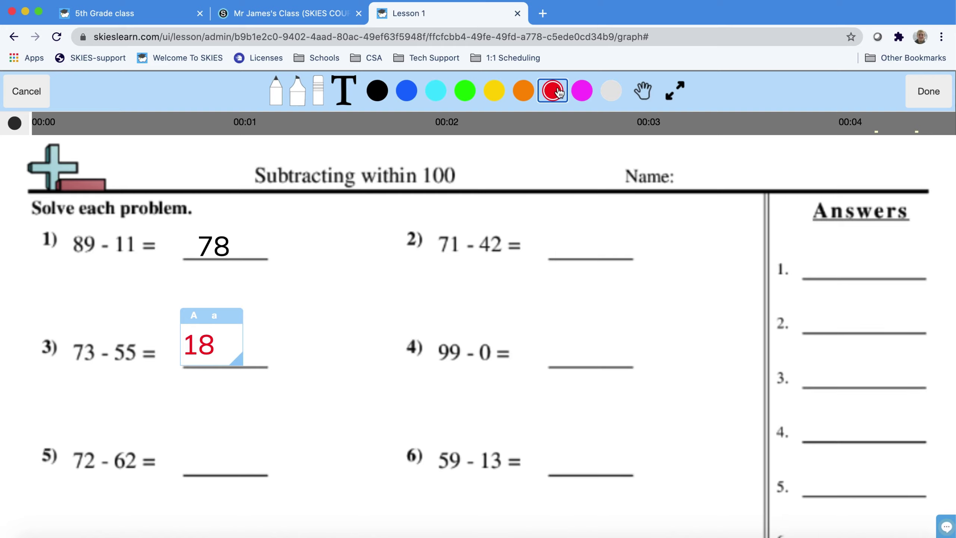
pyautogui.click(582, 91)
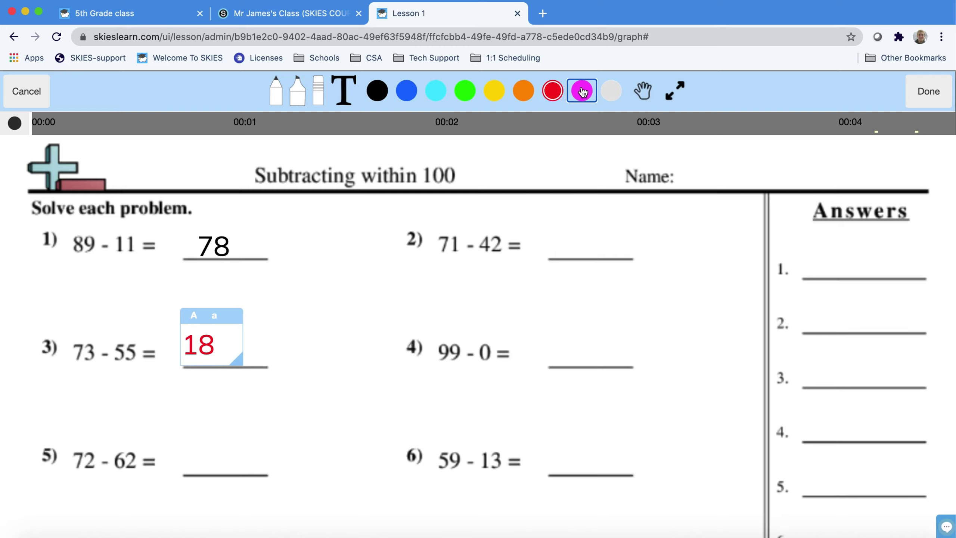
pyautogui.click(546, 93)
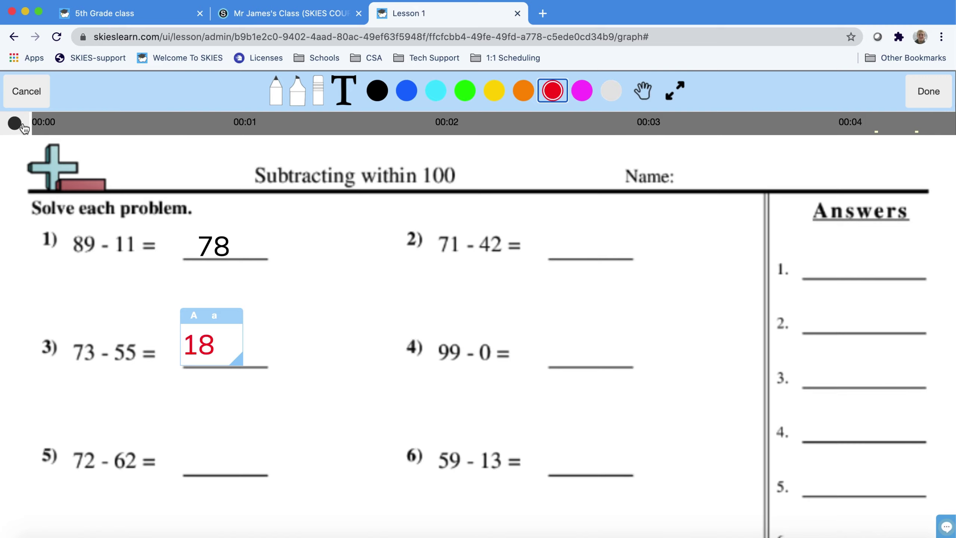
# - Record audio narration on the annotation timeline and save the annotated subtraction worksheet as a card
pyautogui.click(15, 123)
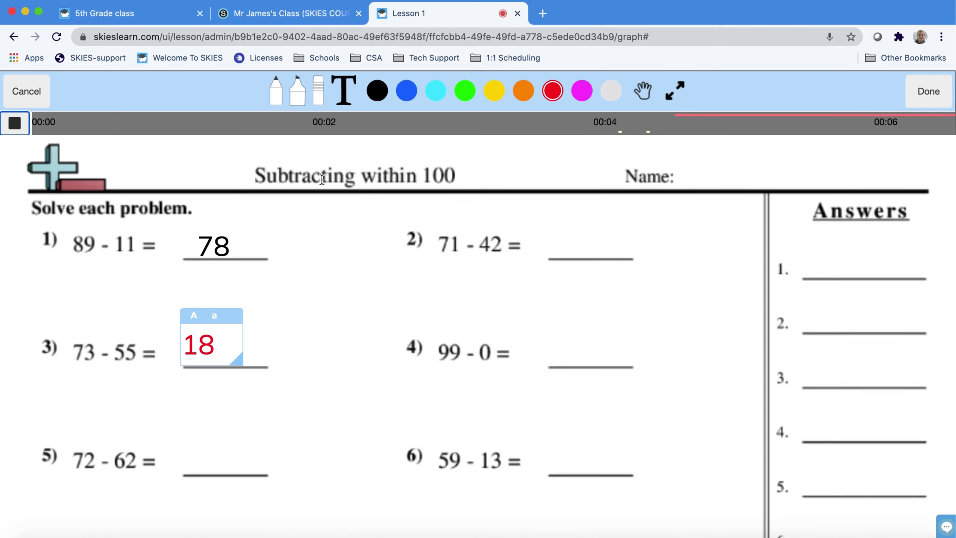
pyautogui.click(346, 99)
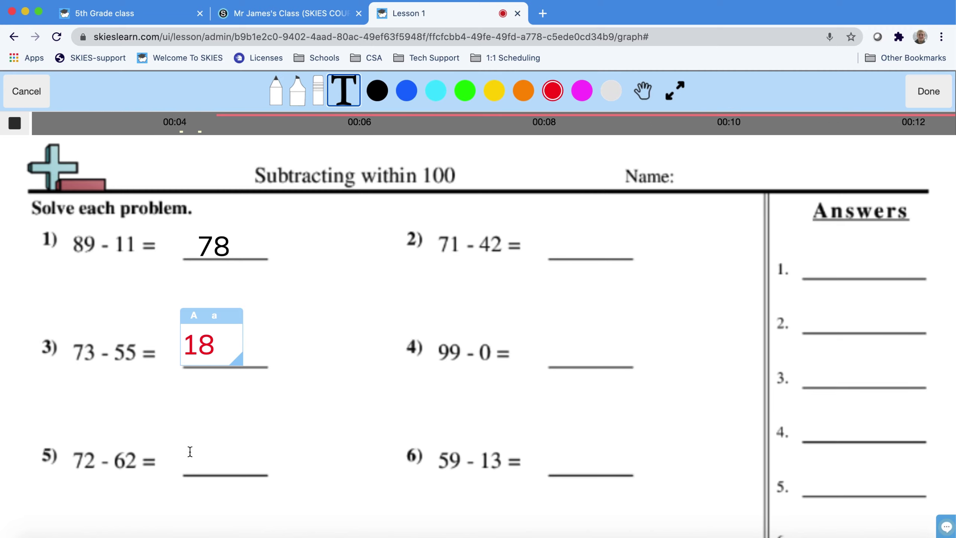
pyautogui.press('Escape')
# - Locate the annotated worksheet card beneath the original worksheet, play its recording, and close the playback
pyautogui.scroll(-1, 586, 366)
pyautogui.scroll(-10, 585, 366)
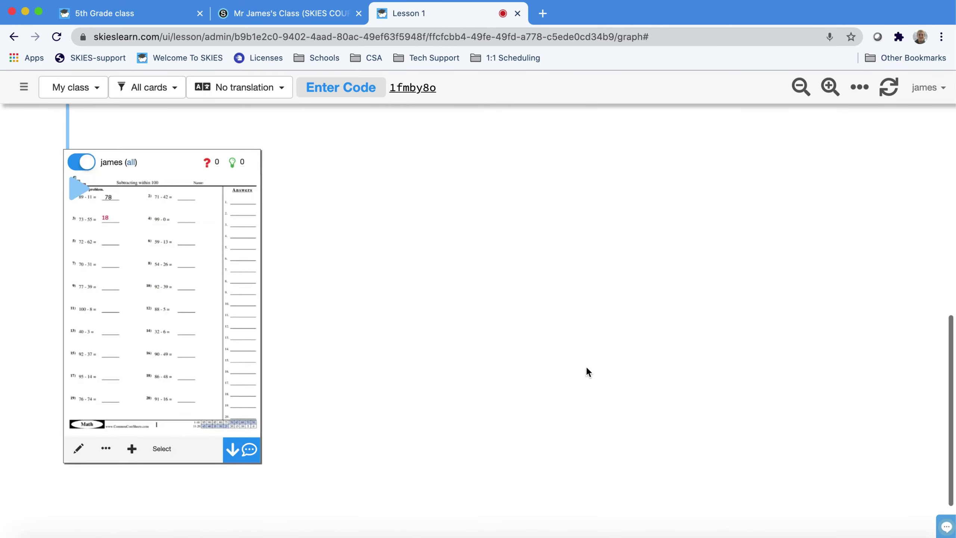
pyautogui.scroll(10, 586, 366)
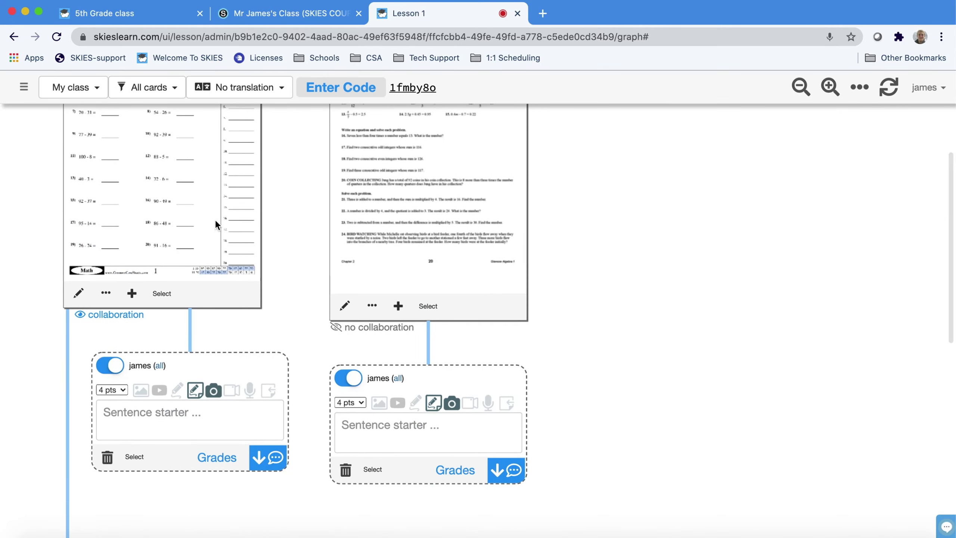
pyautogui.scroll(3, 201, 203)
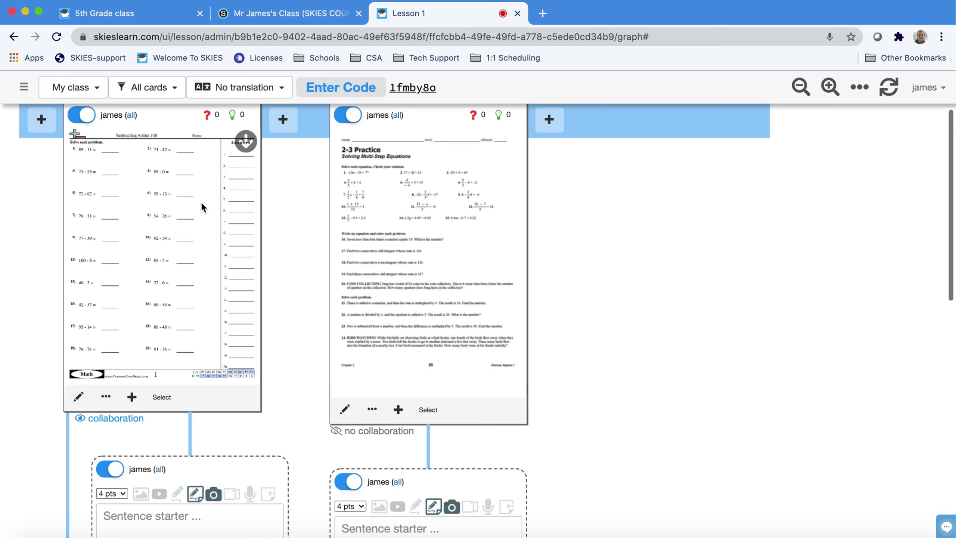
pyautogui.scroll(-9, 239, 434)
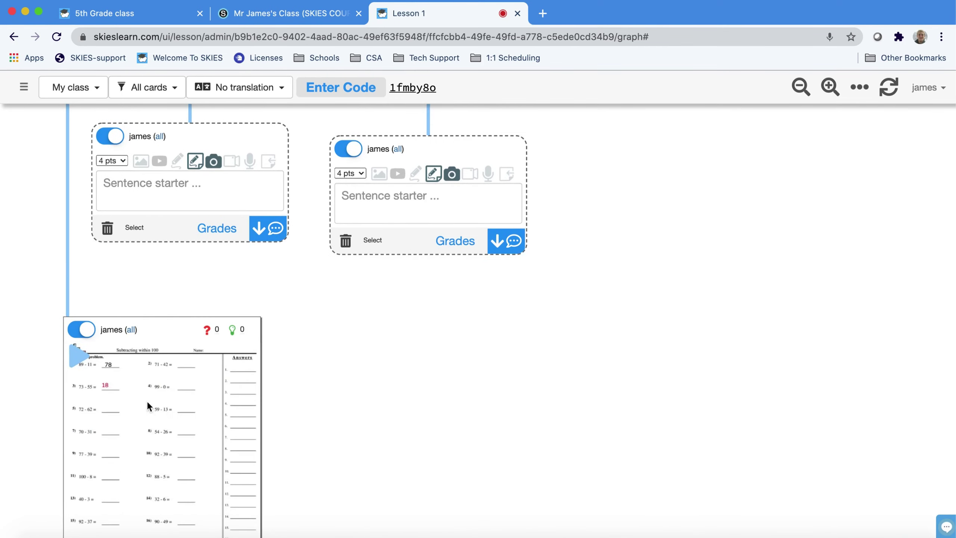
pyautogui.scroll(-5, 135, 439)
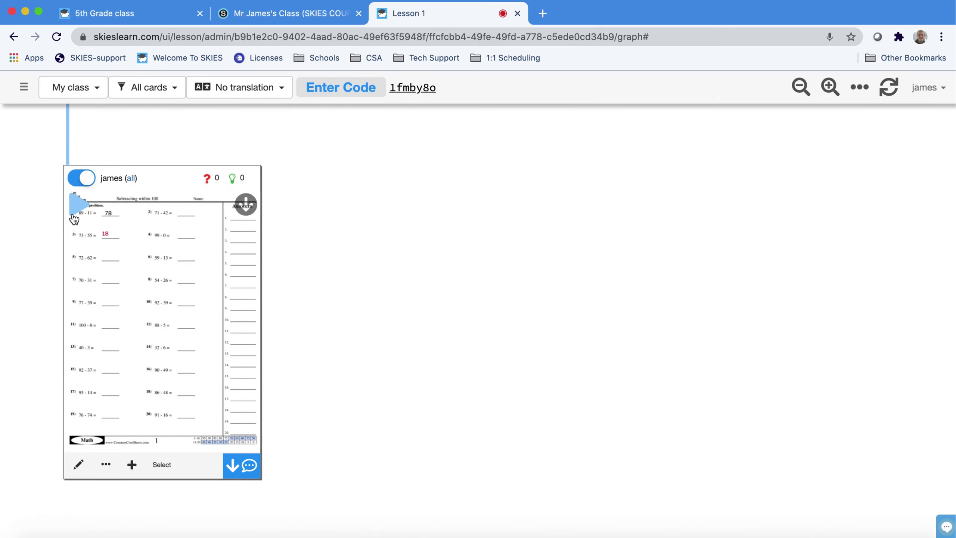
pyautogui.click(78, 209)
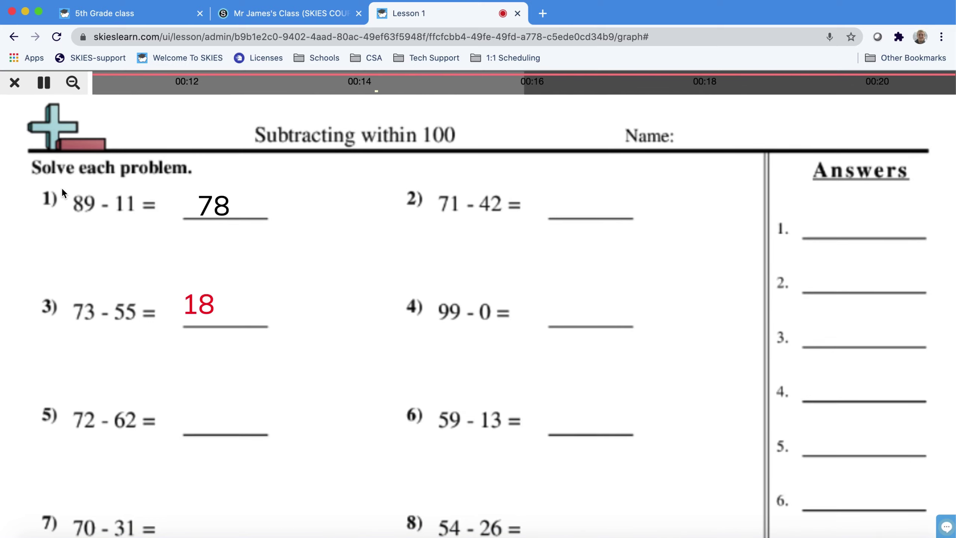
pyautogui.click(14, 82)
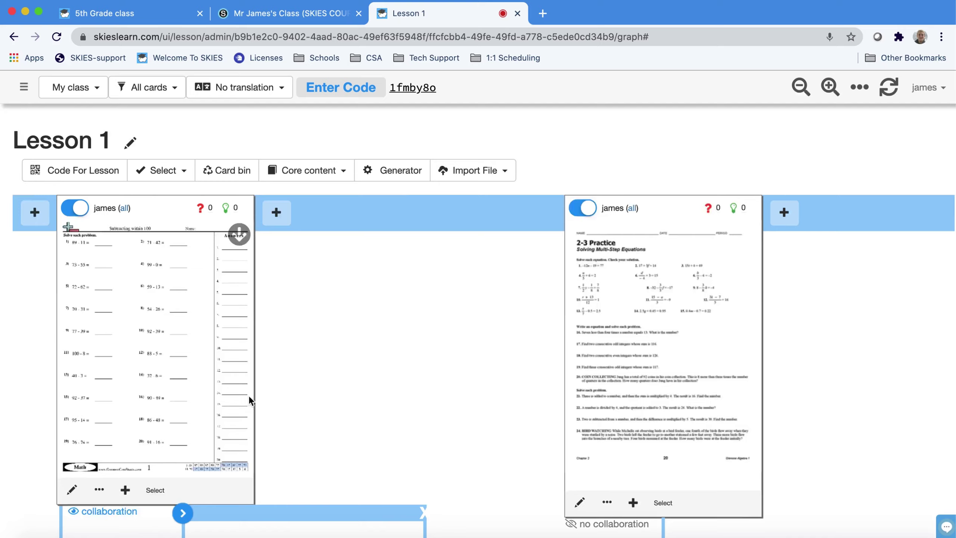
# - Expand the collapsed row of student responses beneath the subtraction worksheet
pyautogui.scroll(-4, 248, 394)
pyautogui.scroll(-7, 248, 395)
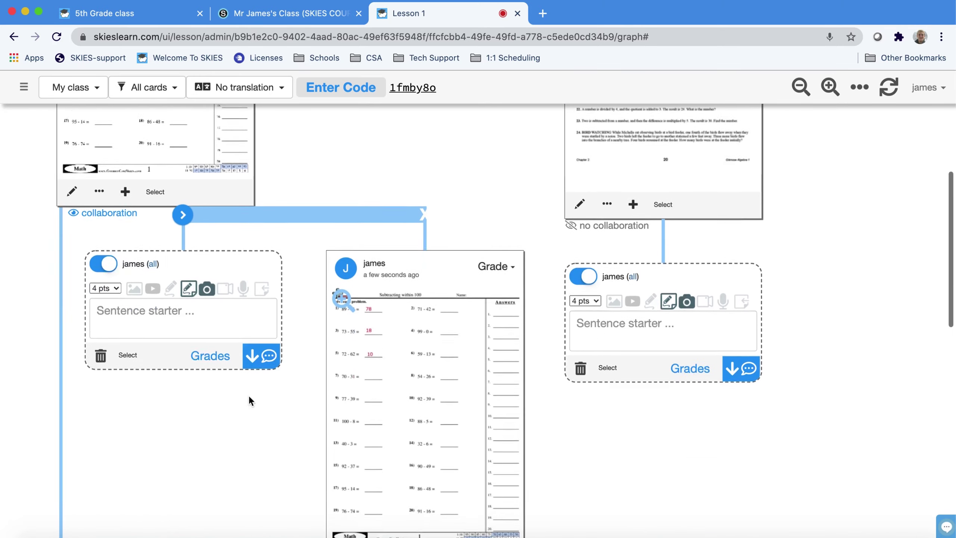
pyautogui.scroll(3, 387, 127)
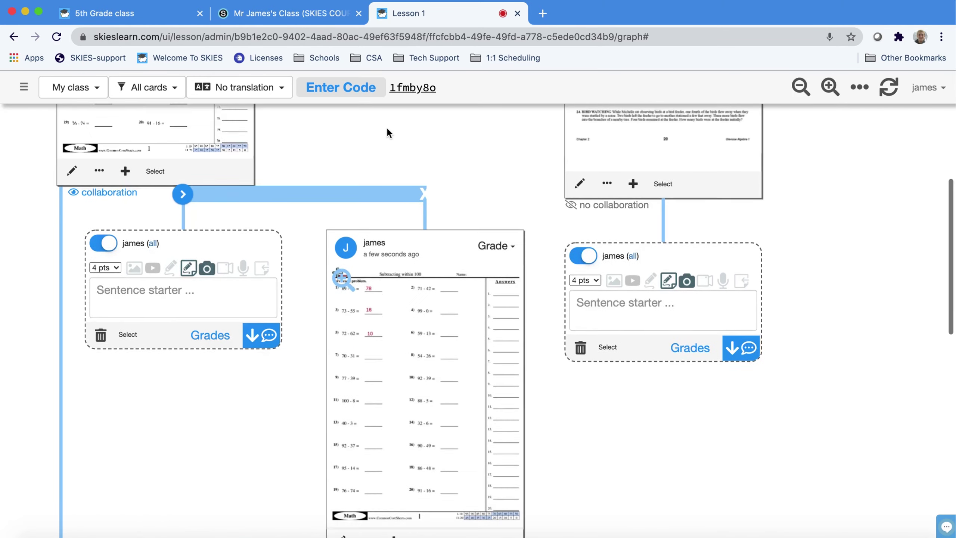
pyautogui.click(183, 211)
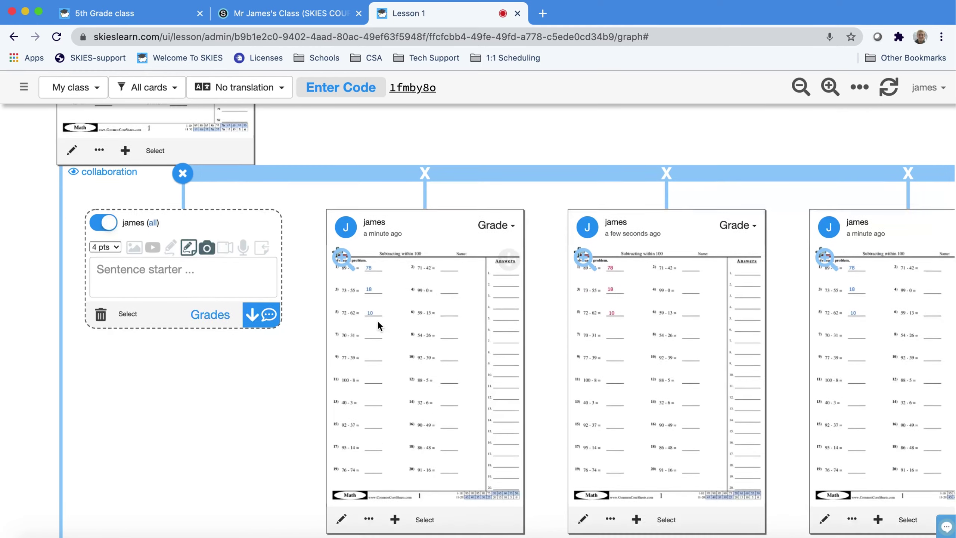
# - Examine the students' submitted answers on the subtraction worksheet responses up close, ending at the lesson's worksheet row
pyautogui.scroll(-1, 377, 320)
pyautogui.scroll(3, 377, 319)
pyautogui.scroll(3, 377, 321)
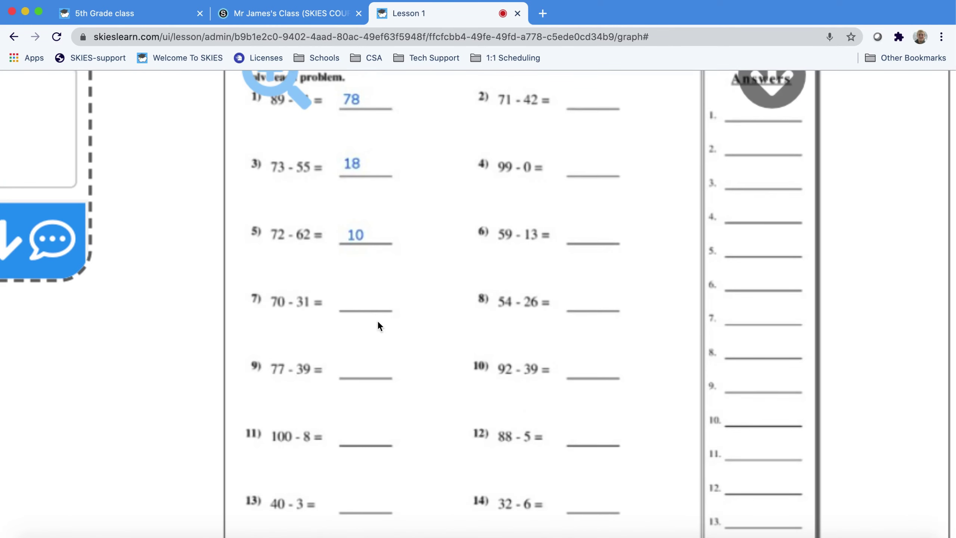
pyautogui.scroll(-5, 378, 326)
pyautogui.hscroll(5, 378, 326)
pyautogui.scroll(5, 379, 326)
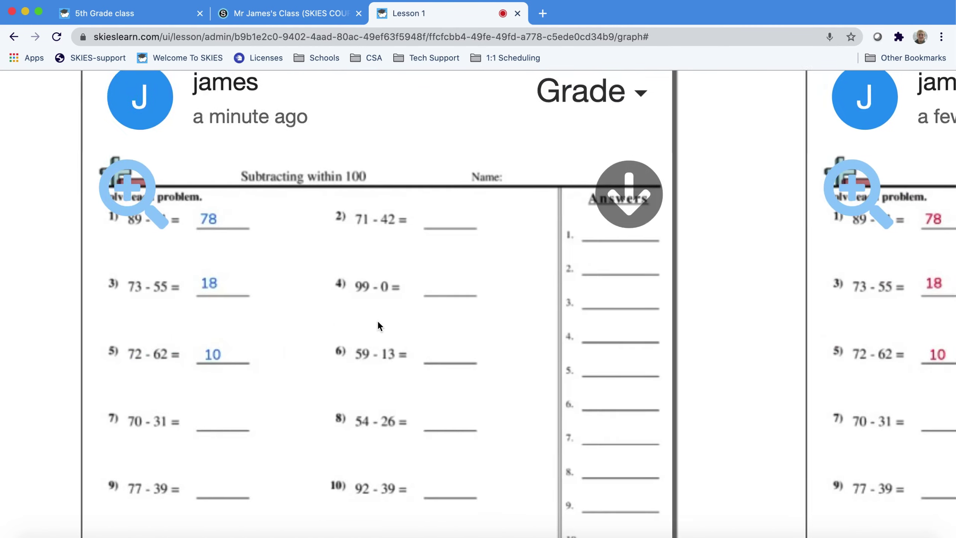
pyautogui.scroll(-5, 378, 326)
pyautogui.scroll(3, 722, 196)
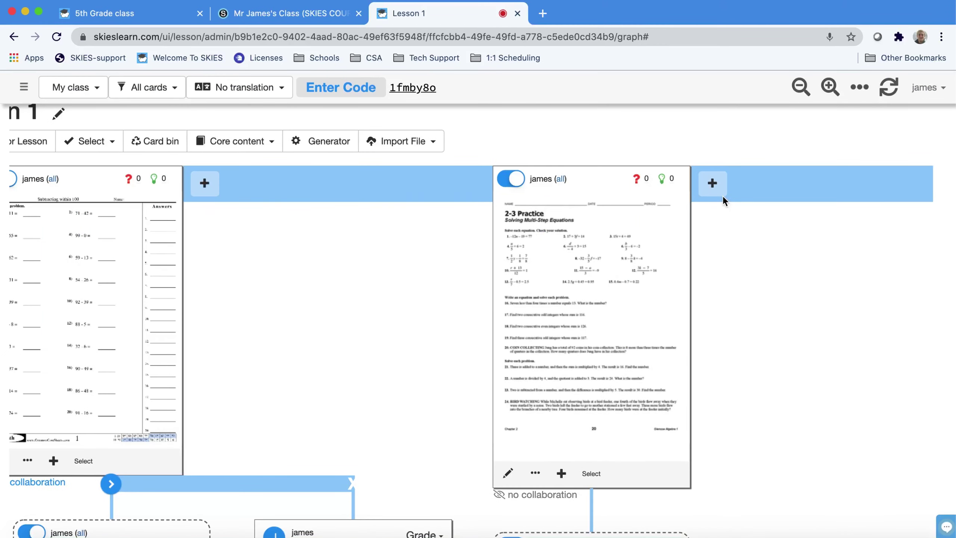
# - Switch to the math-hs.pdf window, capture equation 11 to the clipboard, and return to the lesson
pyautogui.press('super+Tab')
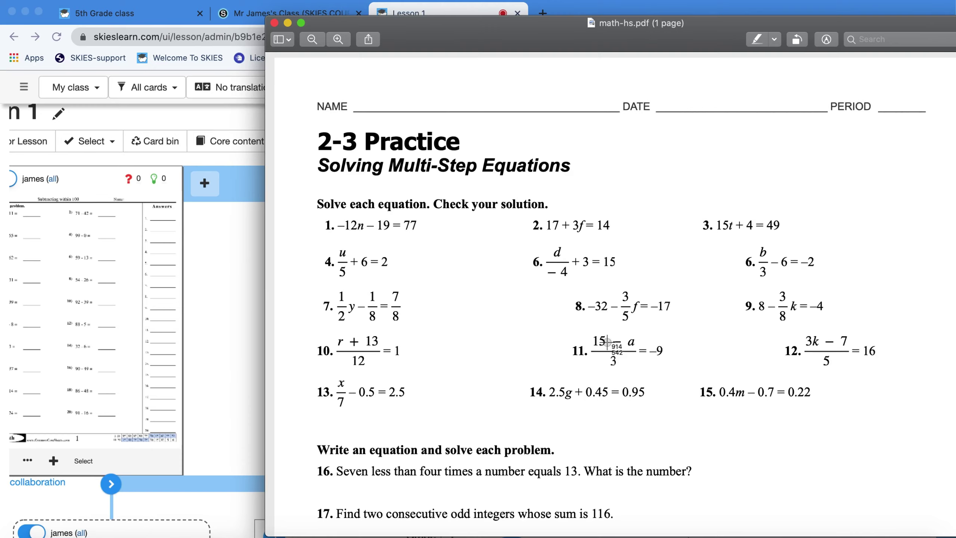
pyautogui.press('super+shift+4')
pyautogui.moveTo(563, 328); pyautogui.dragTo(673, 373)
pyautogui.press('super+Tab')
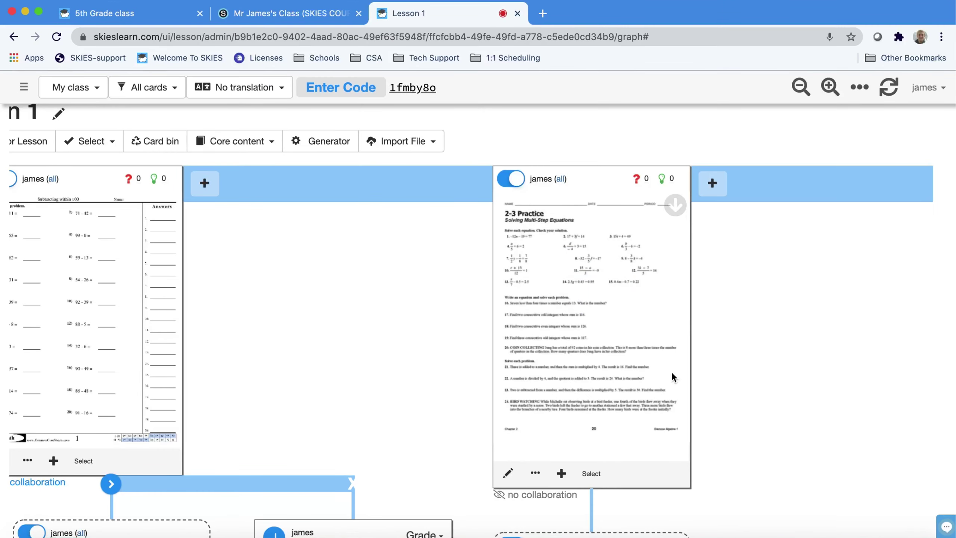
# - Add a text card after the 2-3 Practice worksheet, paste in the captured image of equation 11, and save it
pyautogui.click(712, 184)
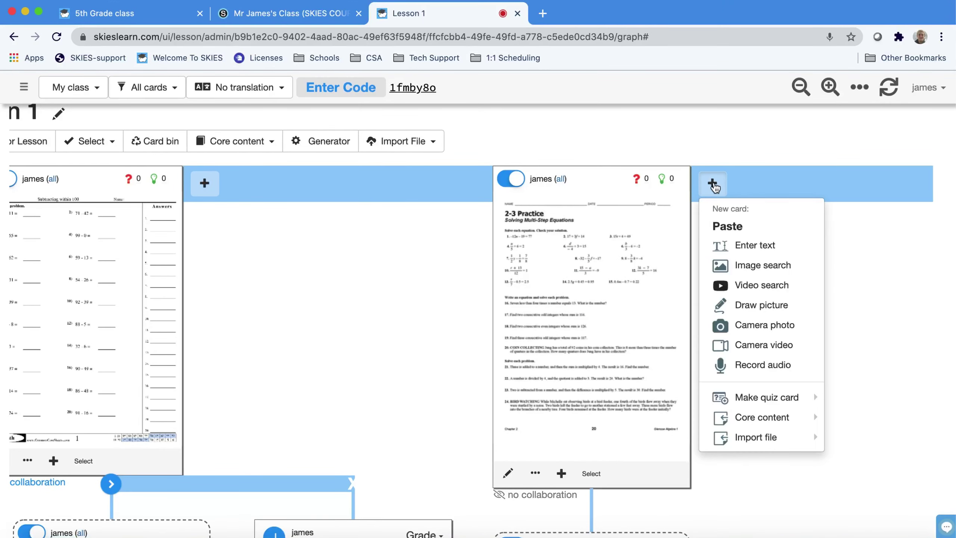
pyautogui.click(730, 245)
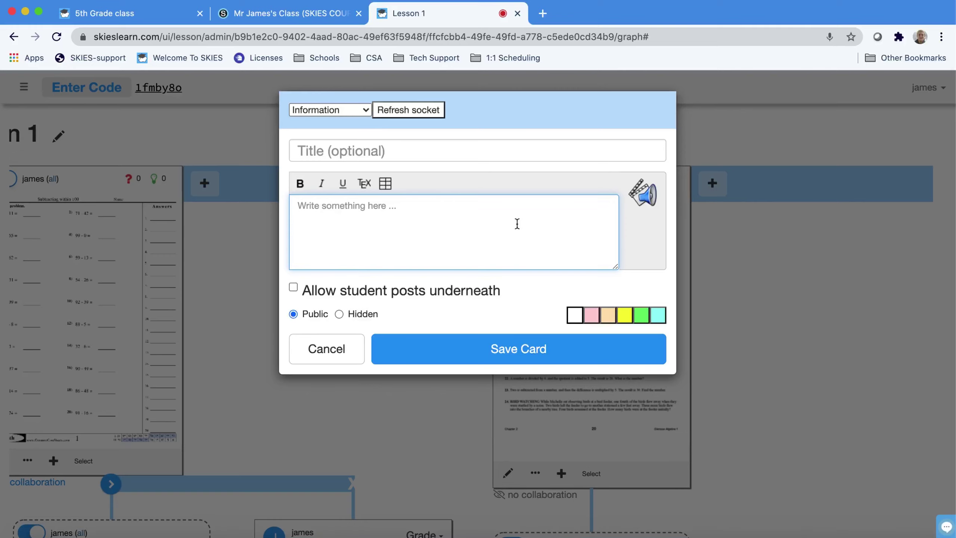
pyautogui.press('super+v')
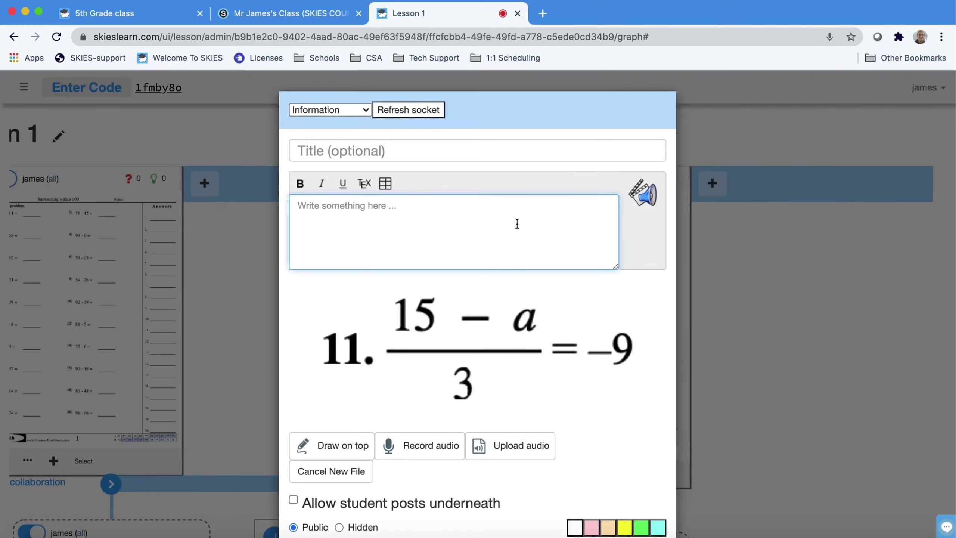
pyautogui.scroll(-3, 653, 283)
pyautogui.click(462, 504)
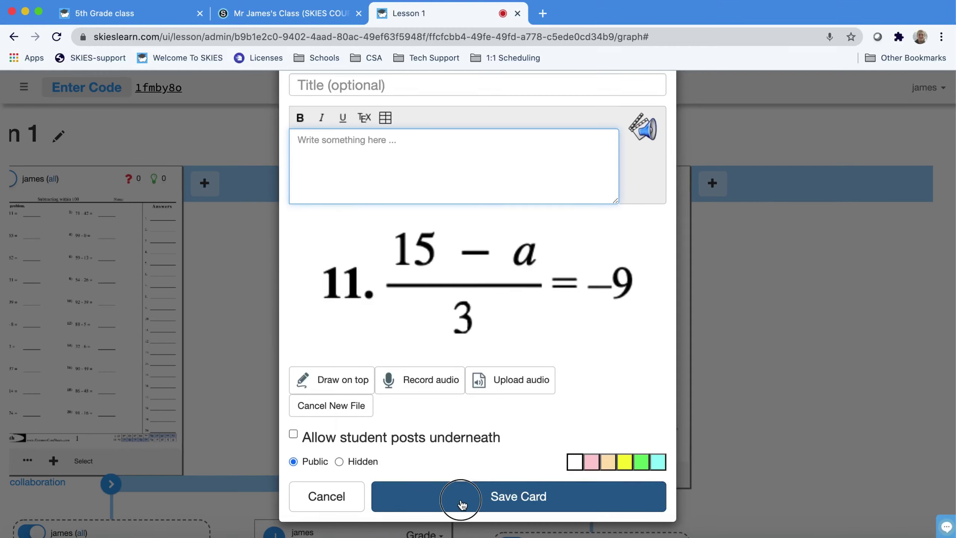
# - Open Lesson 1 under 2. ELA in the 5th Grade class
pyautogui.click(20, 90)
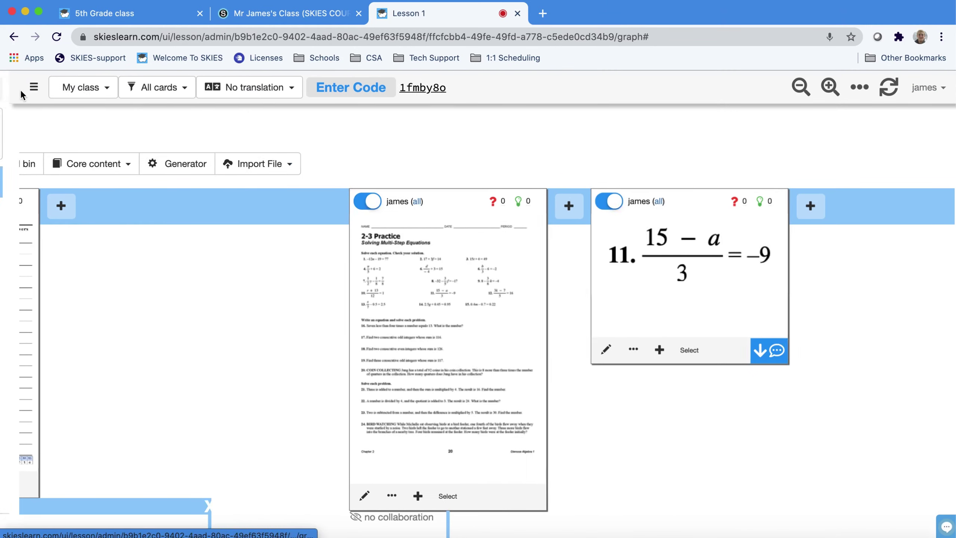
pyautogui.click(47, 89)
pyautogui.click(32, 205)
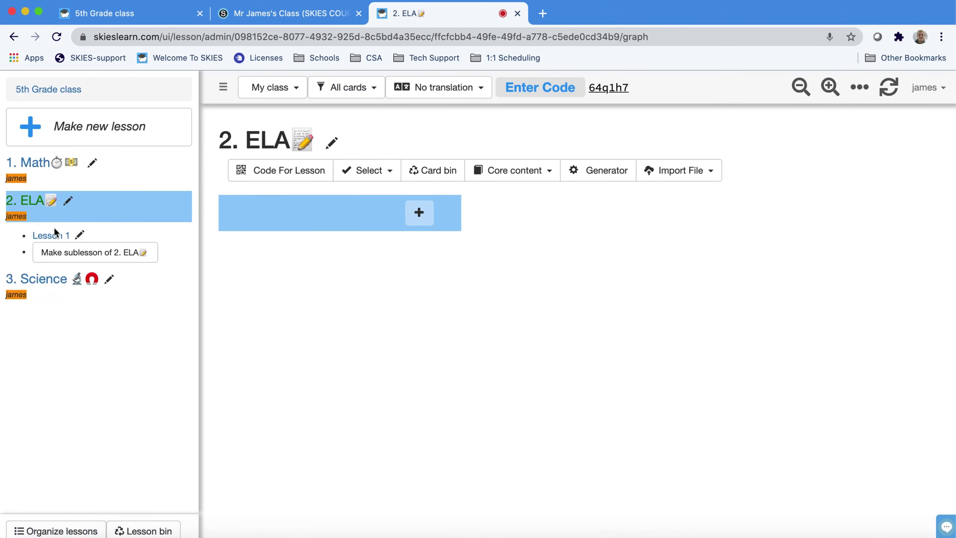
pyautogui.click(52, 236)
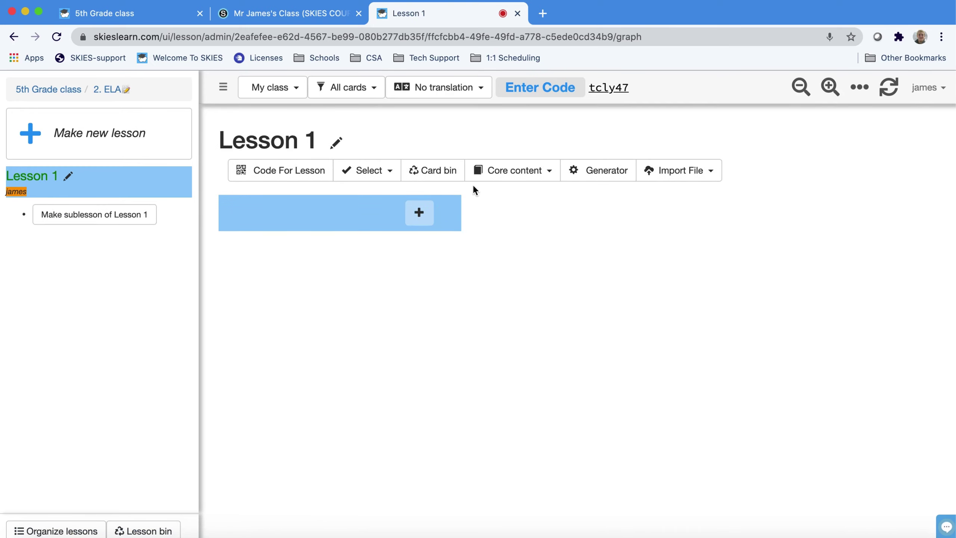
# - Import pyramids.pdf from the Presentation folder as a single document with all pages
pyautogui.click(665, 173)
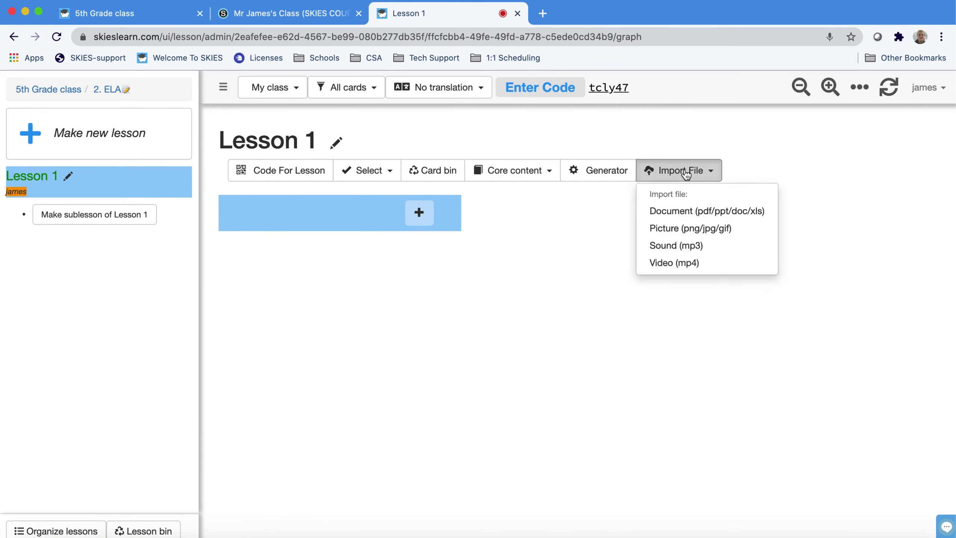
pyautogui.click(685, 215)
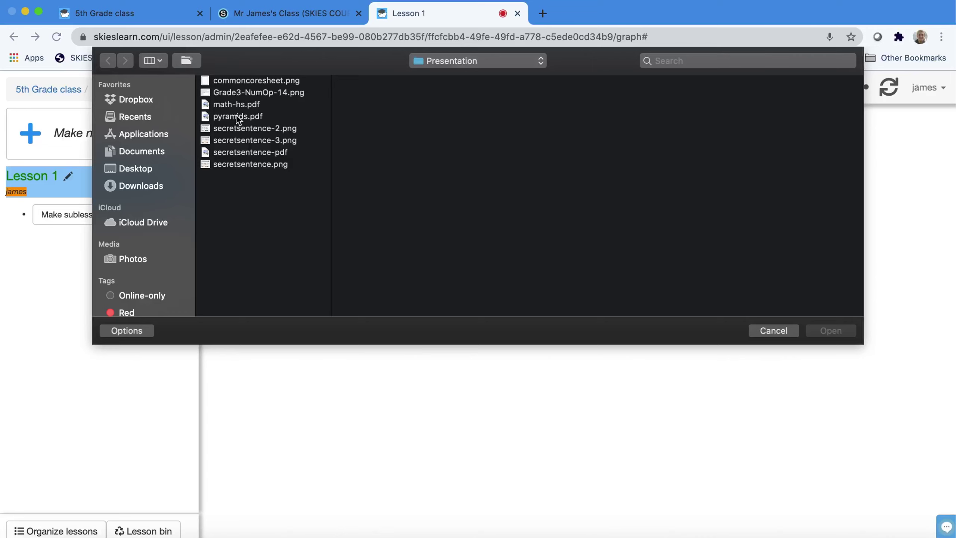
pyautogui.click(233, 115)
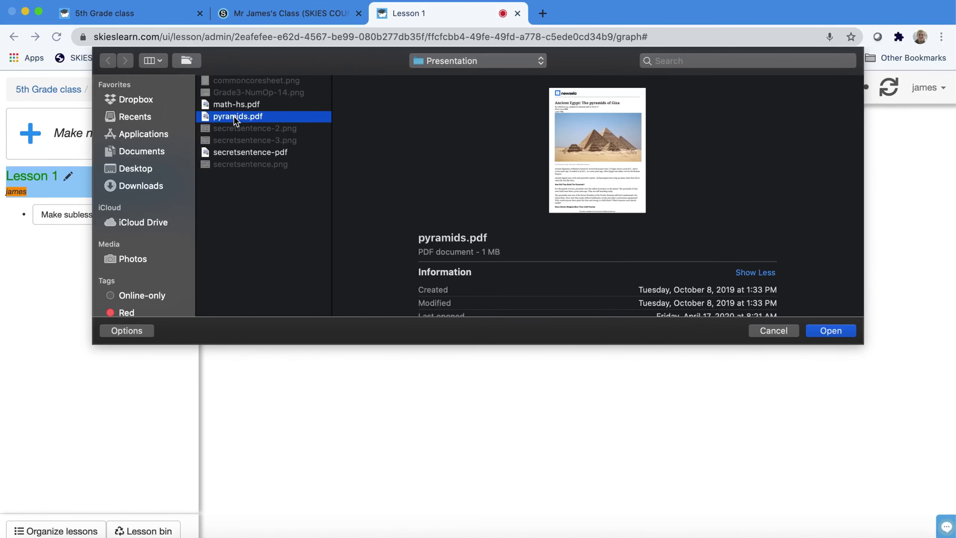
pyautogui.click(831, 332)
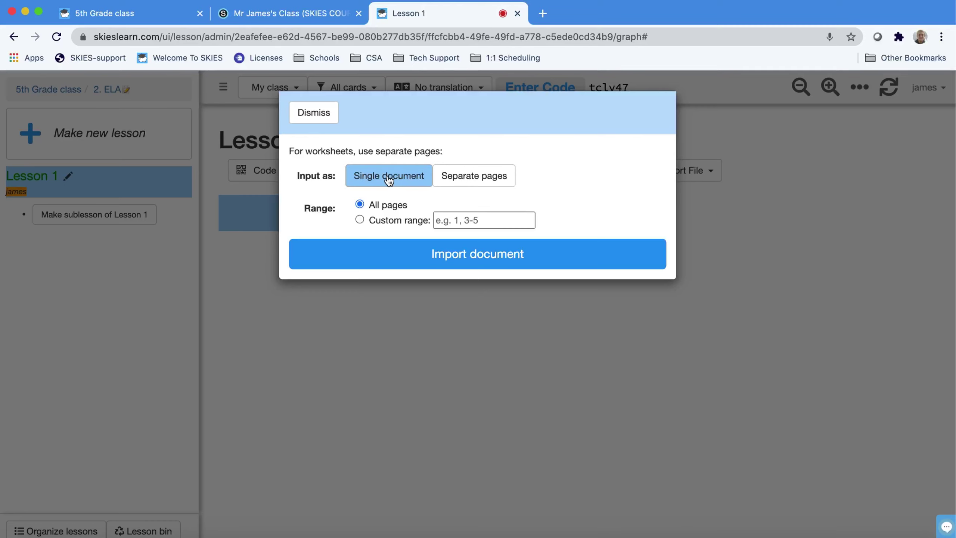
pyautogui.click(388, 261)
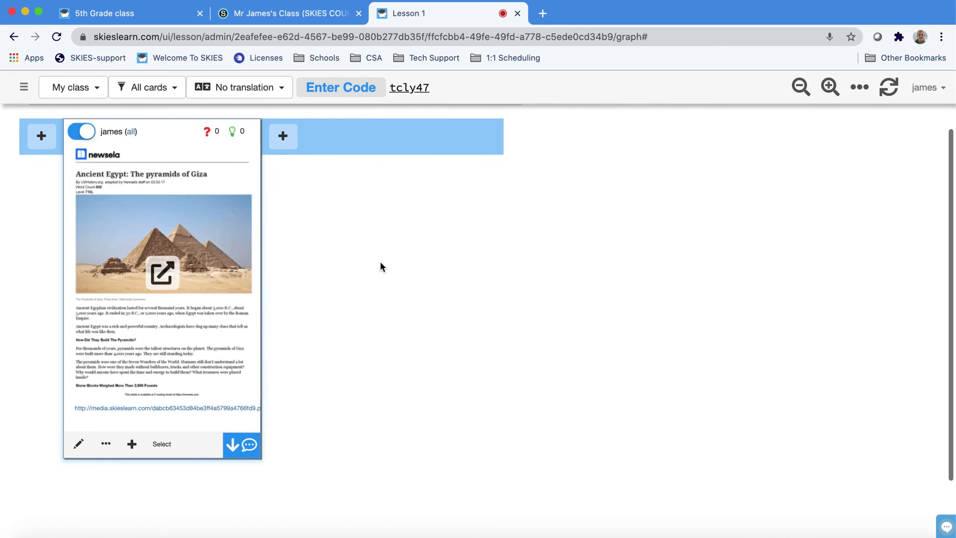
# - Open the full pyramids document from its card, look through its pages, and return to the lesson
pyautogui.click(162, 272)
pyautogui.scroll(-20, 288, 306)
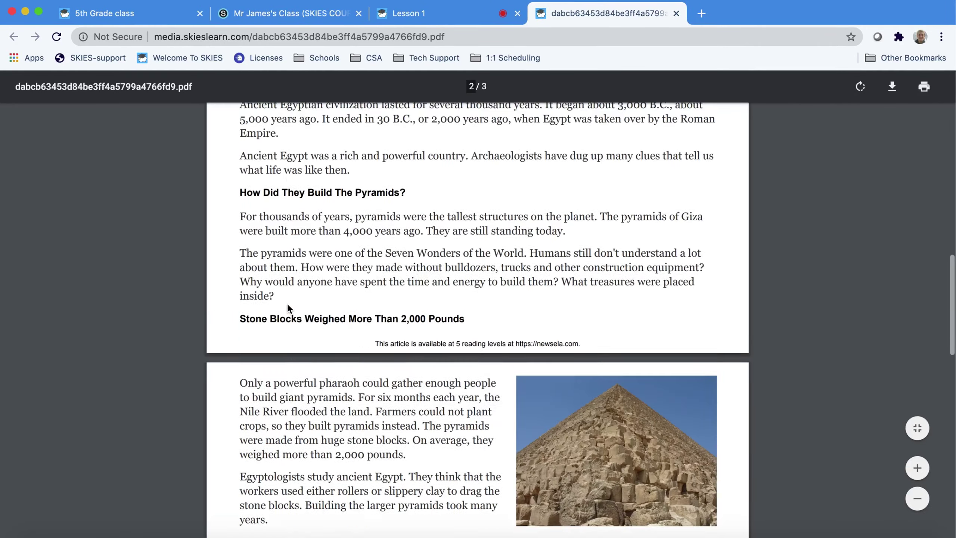
pyautogui.scroll(20, 288, 306)
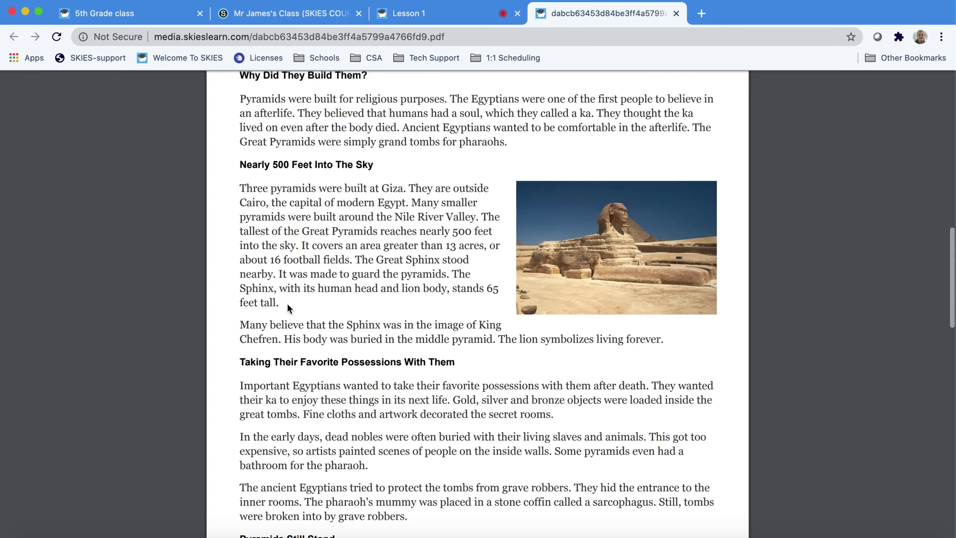
pyautogui.hotkey('ctrl', 'shift', 'Tab')
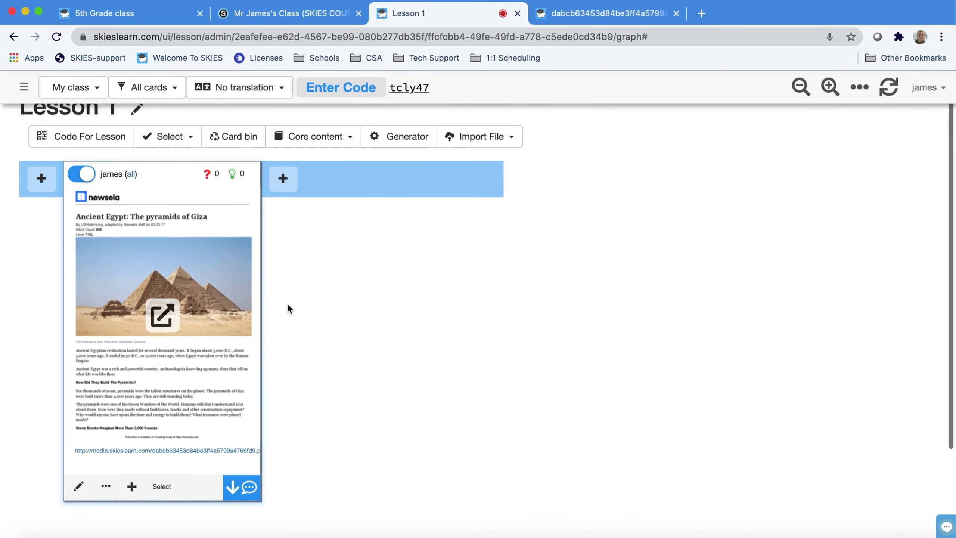
# - Add a text card after the pyramids document reading "Why were the pyramids built?" and save it
pyautogui.click(283, 182)
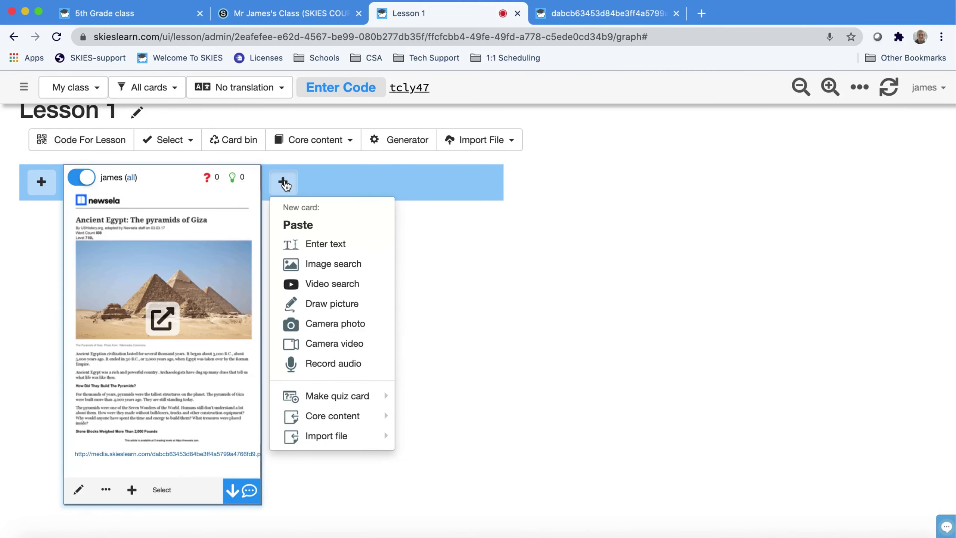
pyautogui.click(313, 243)
pyautogui.write('W')
pyautogui.press('BackSpace')
pyautogui.write('Why were')
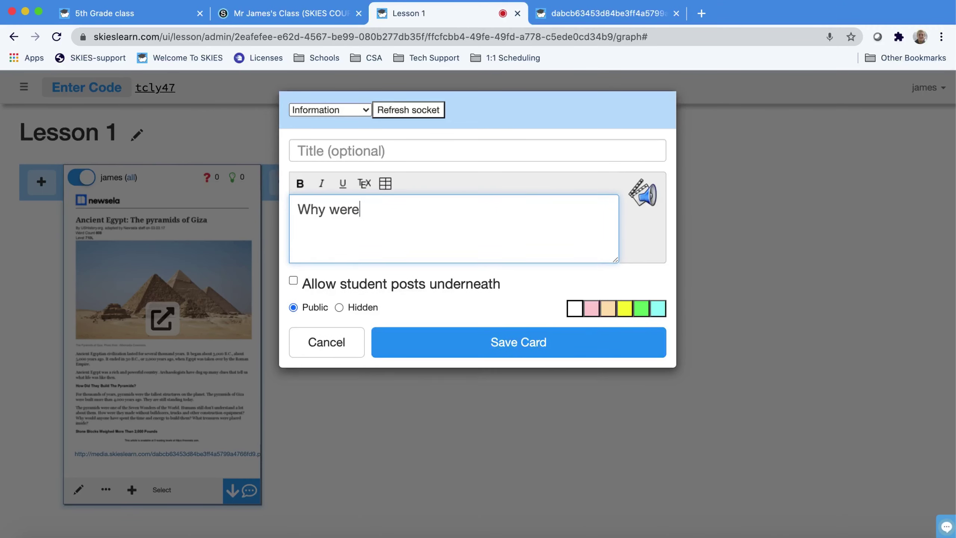
pyautogui.write(' the pyramids built?')
pyautogui.click(459, 346)
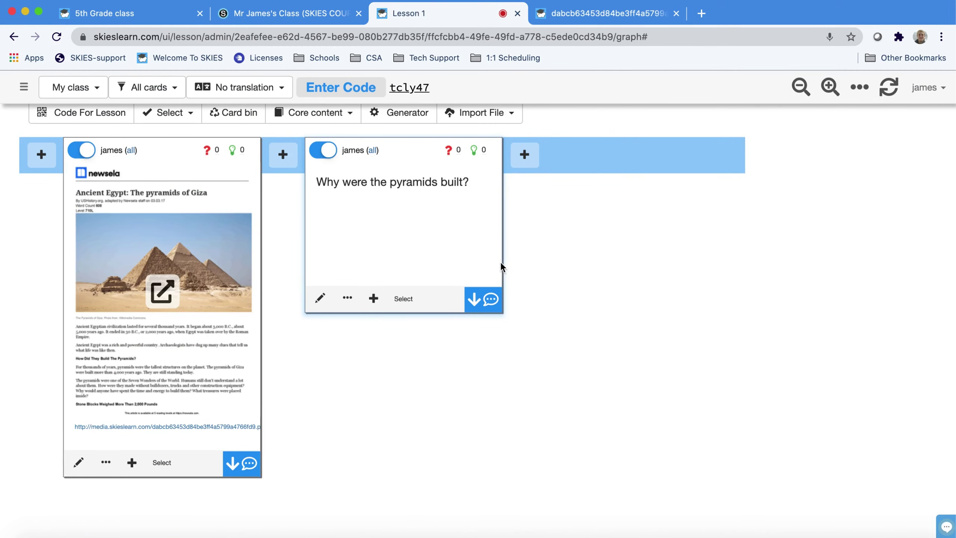
# - Add a student response area under the question card with the saved sentence starter "Pyramids were built. When? Why?" on three lines
pyautogui.click(482, 301)
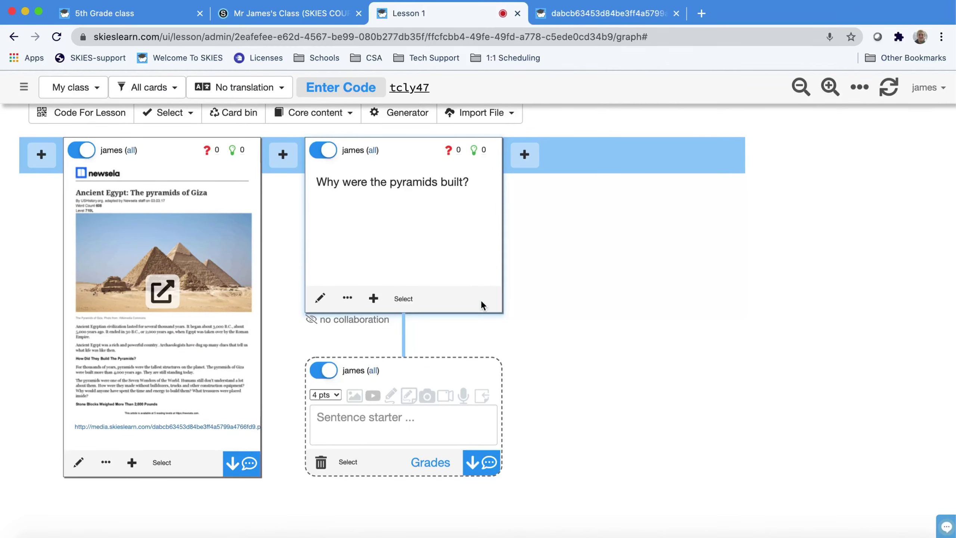
pyautogui.scroll(-2, 447, 333)
pyautogui.scroll(-1, 447, 333)
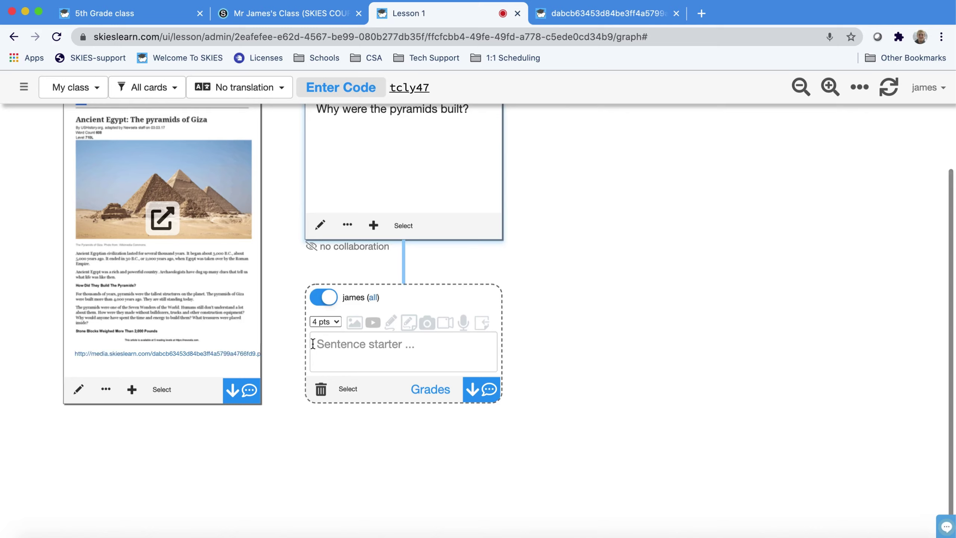
pyautogui.click(343, 346)
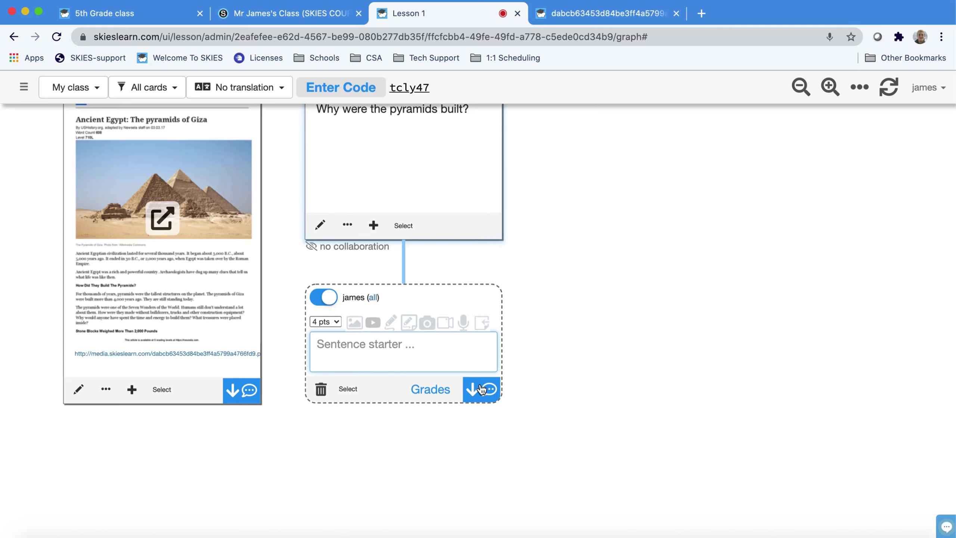
pyautogui.write('Pyramids were b')
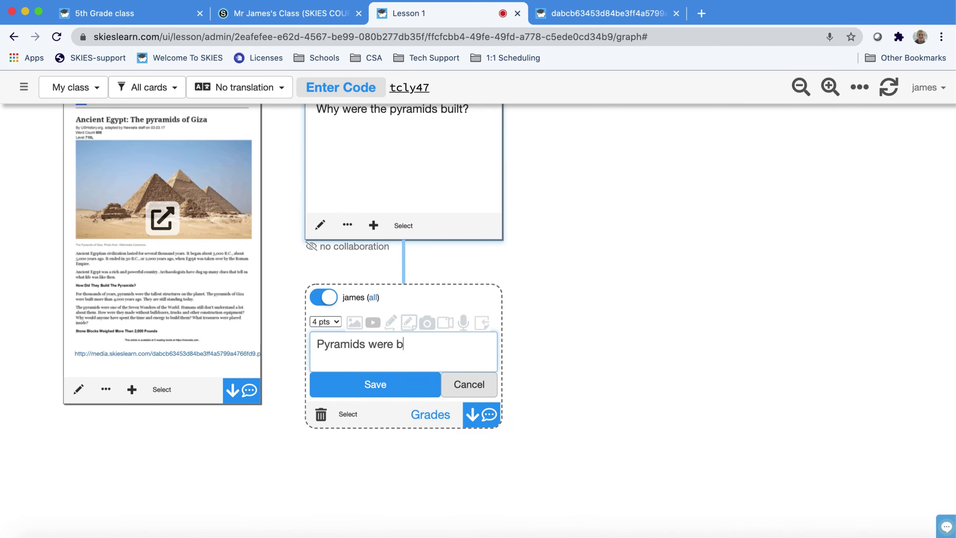
pyautogui.write('uilt. When?')
pyautogui.press('Return')
pyautogui.write('Why?')
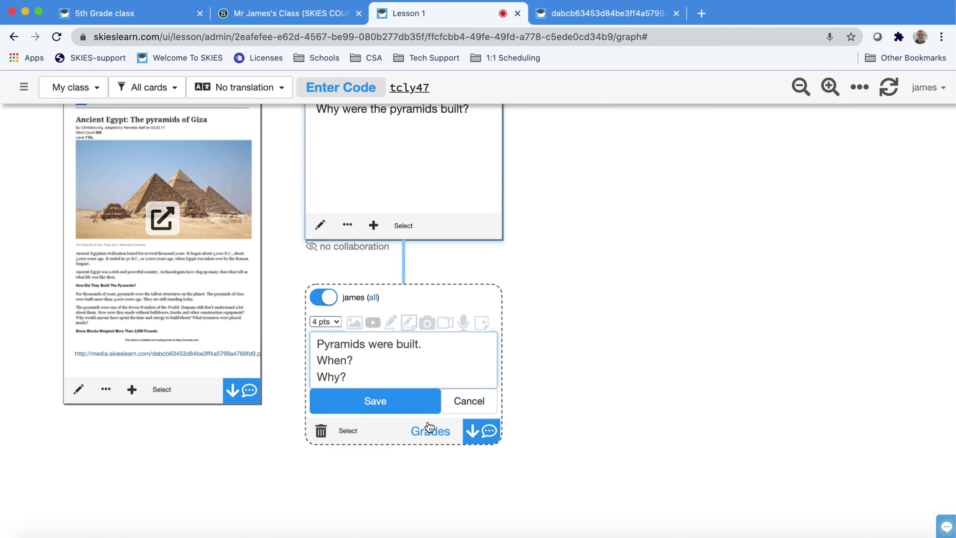
pyautogui.click(426, 406)
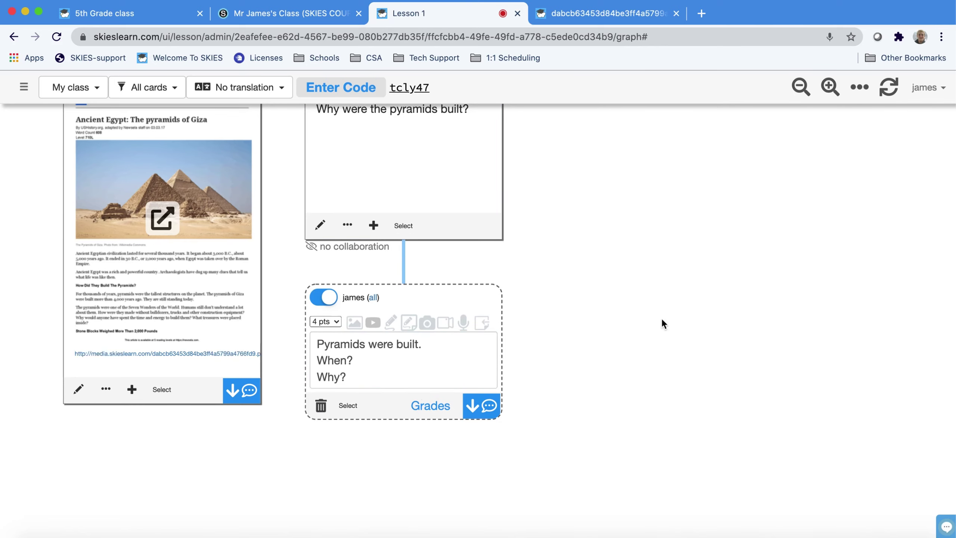
# - In the student's incognito window, answer the prompt by completing "Pyramids were built thousands of years ago, to store the body of the pharaoh" and save the card
pyautogui.press('super+grave')
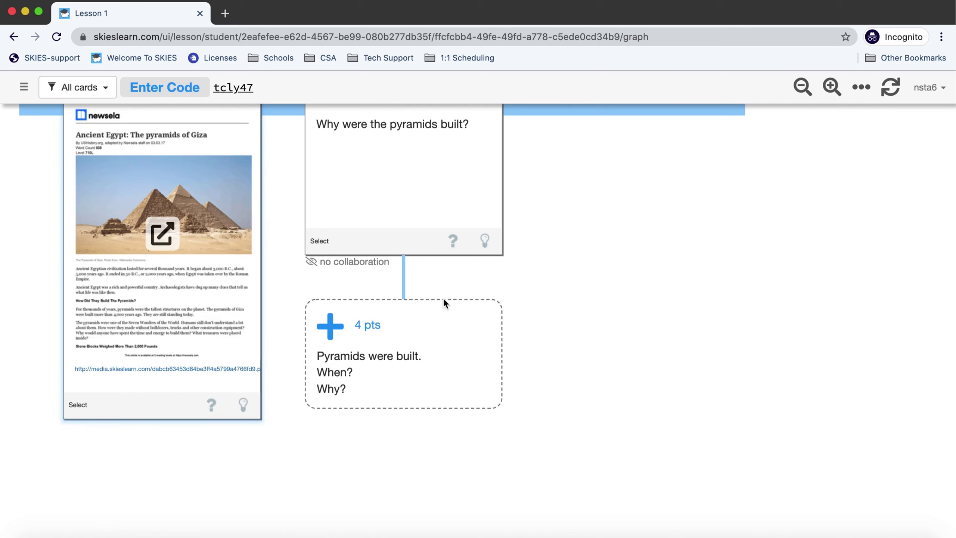
pyautogui.click(330, 326)
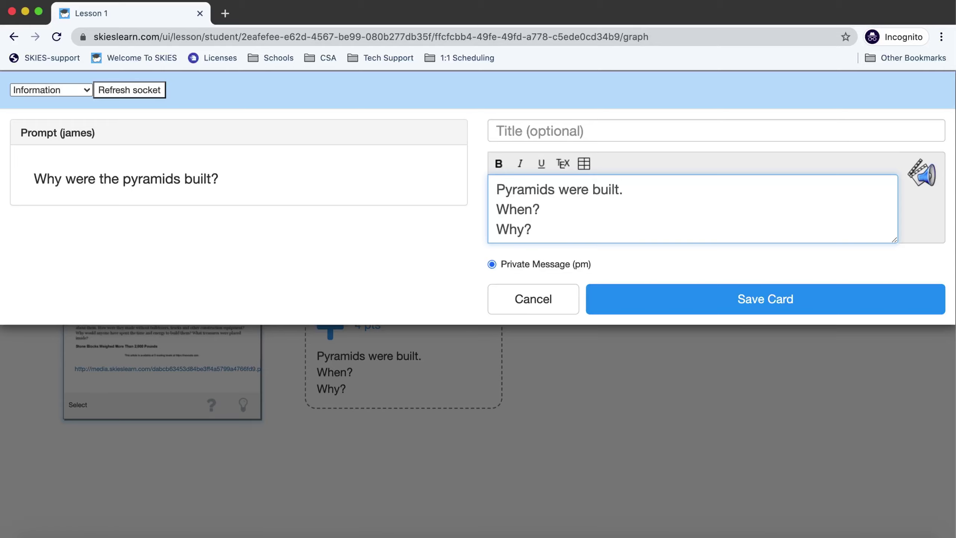
pyautogui.write('thousands of ye')
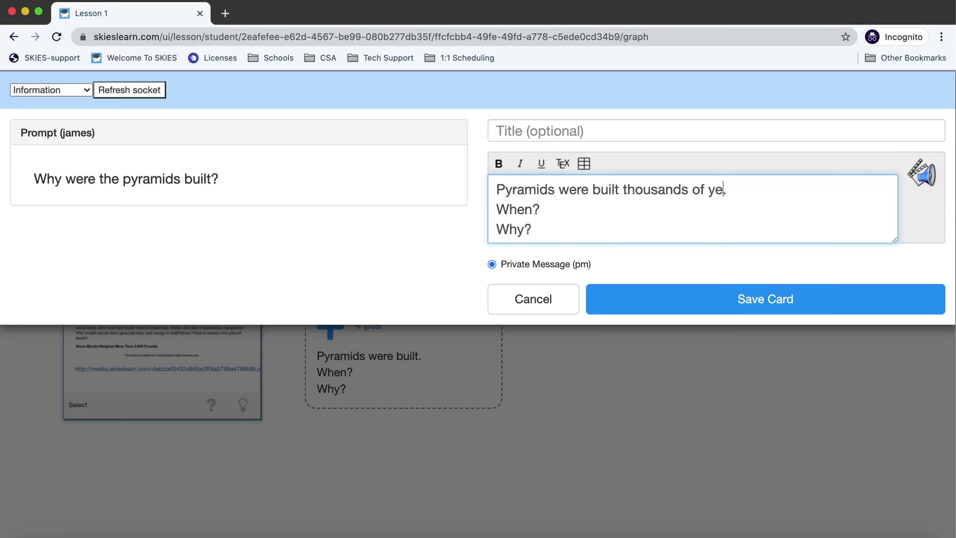
pyautogui.write('ars ago, to ')
pyautogui.write('store the body of the pharaoh')
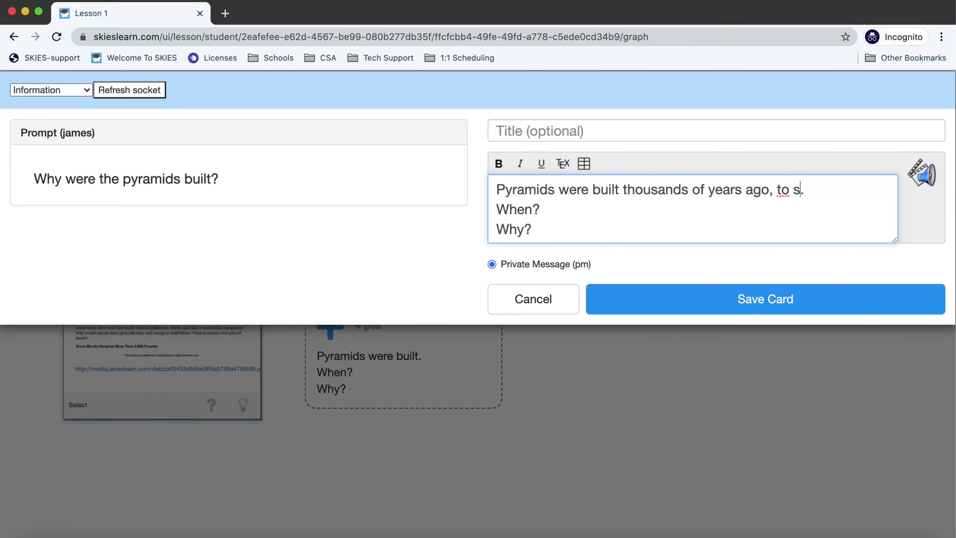
pyautogui.click(786, 299)
# - Back in the teacher's browser window, open the Ancient Egypt Wikipedia article from the Google results and copy its web address
pyautogui.press('super+grave')
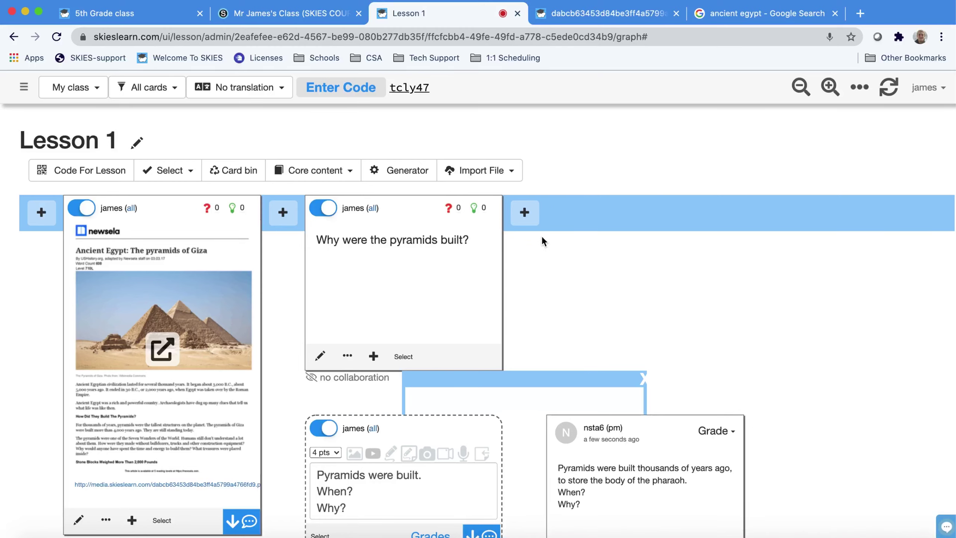
pyautogui.click(737, 18)
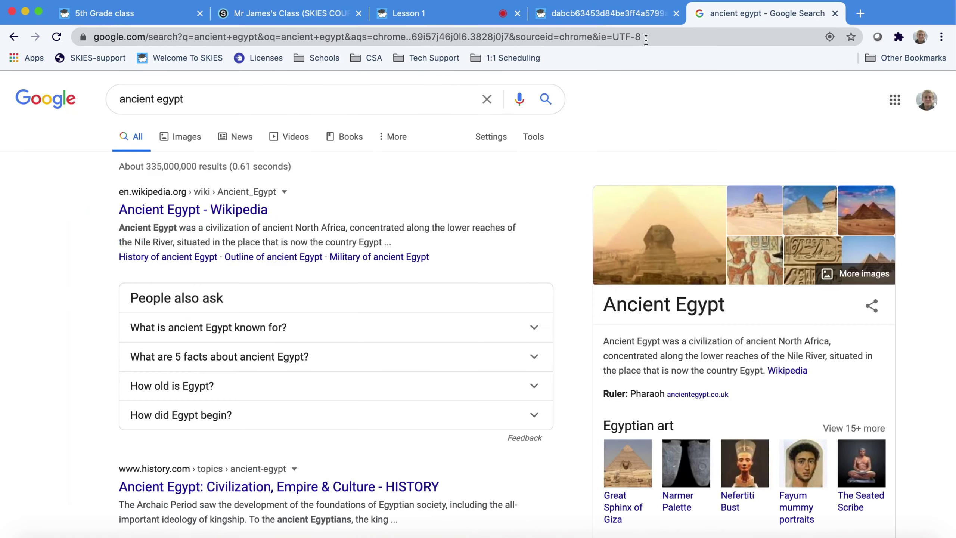
pyautogui.click(212, 210)
pyautogui.click(271, 37)
pyautogui.press('super+c')
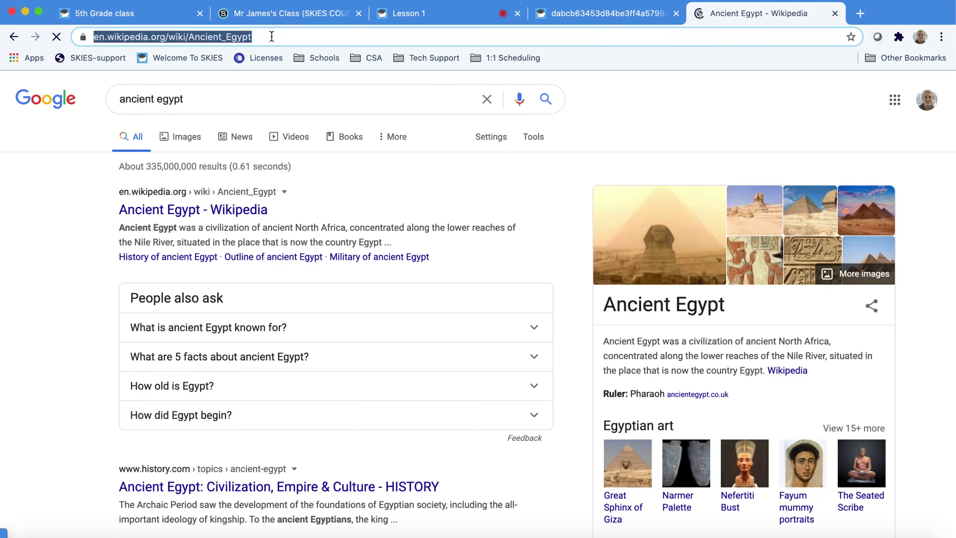
# - Return to Lesson 1, add a text card after the question card containing the copied Ancient Egypt Wikipedia link, and save it
pyautogui.hotkey('ctrl', 'shift', 'Tab')
pyautogui.hotkey('ctrl', 'shift', 'Tab')
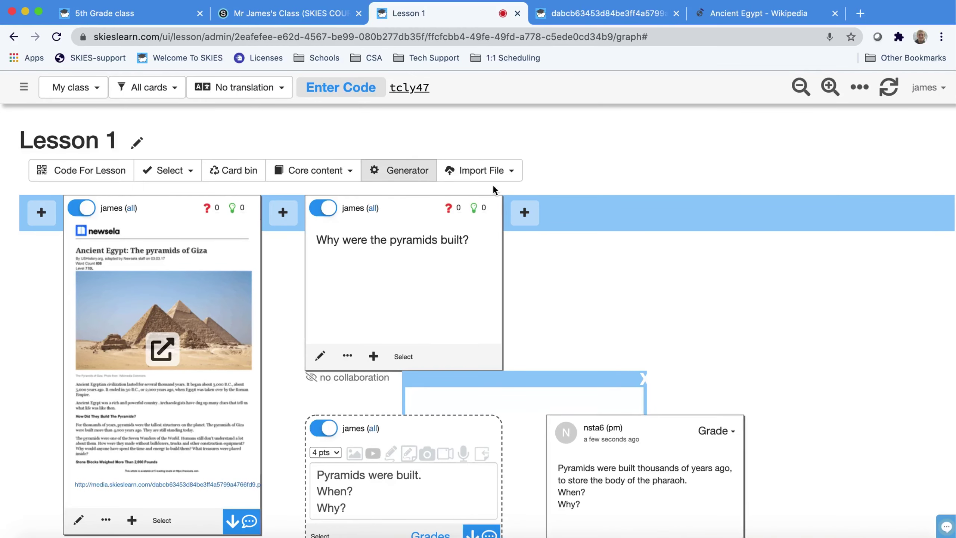
pyautogui.click(524, 213)
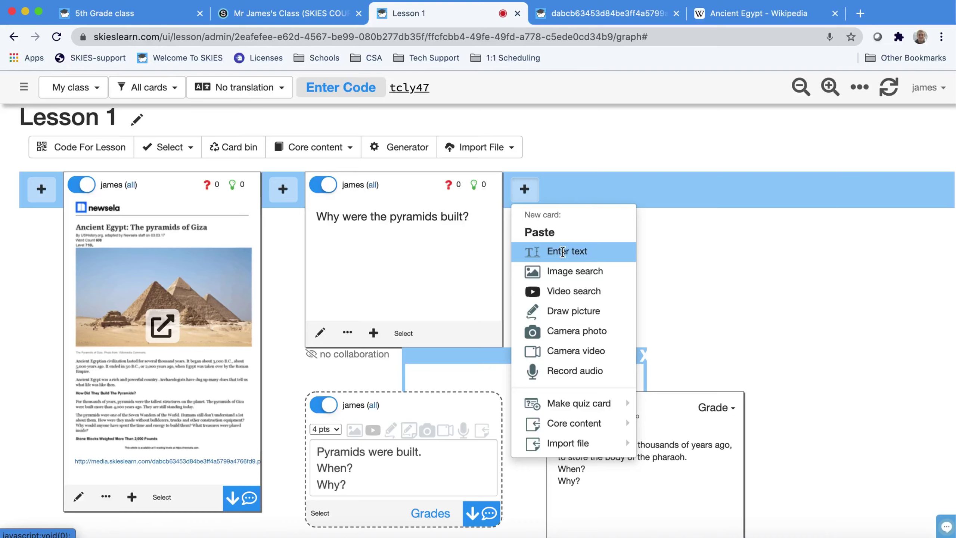
pyautogui.click(532, 251)
pyautogui.press('super+v')
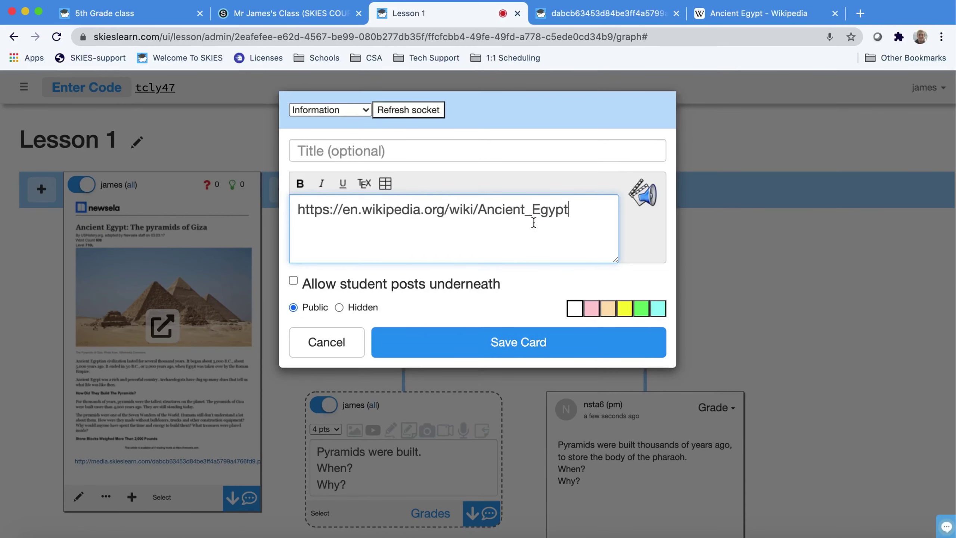
pyautogui.click(538, 343)
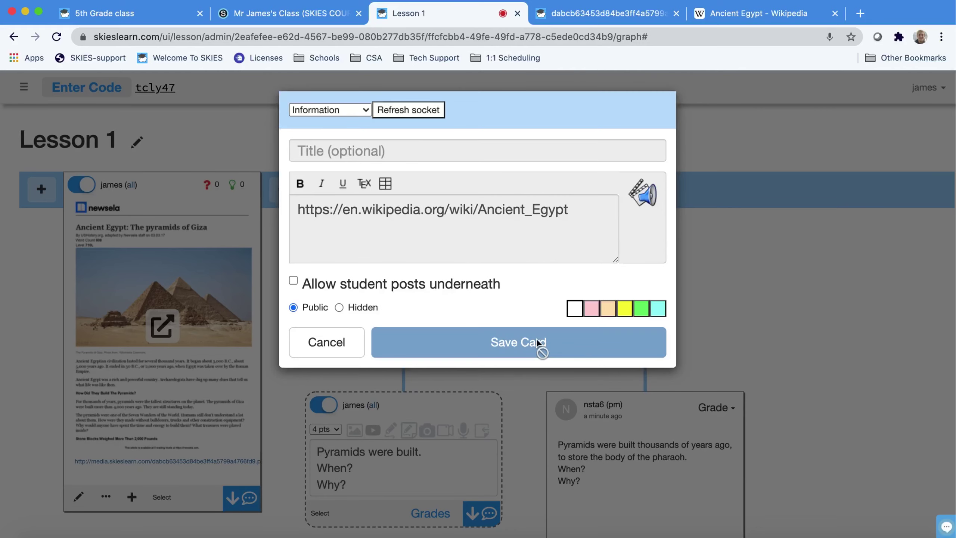
# - Add an image search card after the Wikipedia card, using the orange pyramids under a blue sky from the third page of results
pyautogui.hscroll(5, 703, 319)
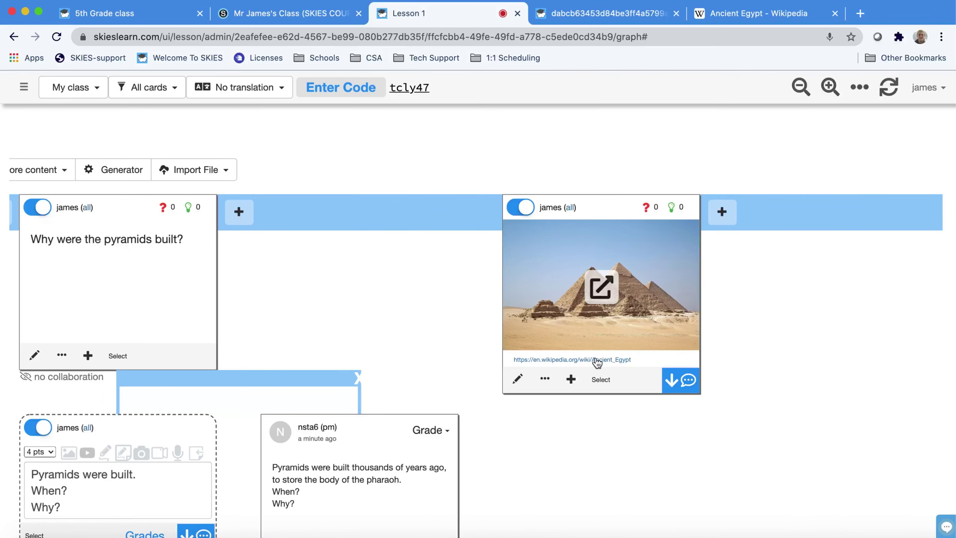
pyautogui.scroll(-1, 602, 301)
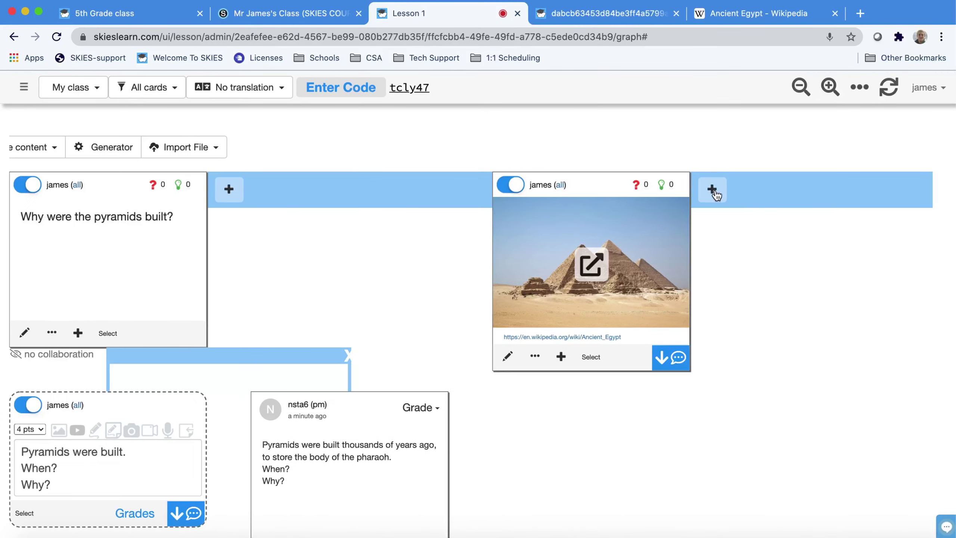
pyautogui.click(712, 189)
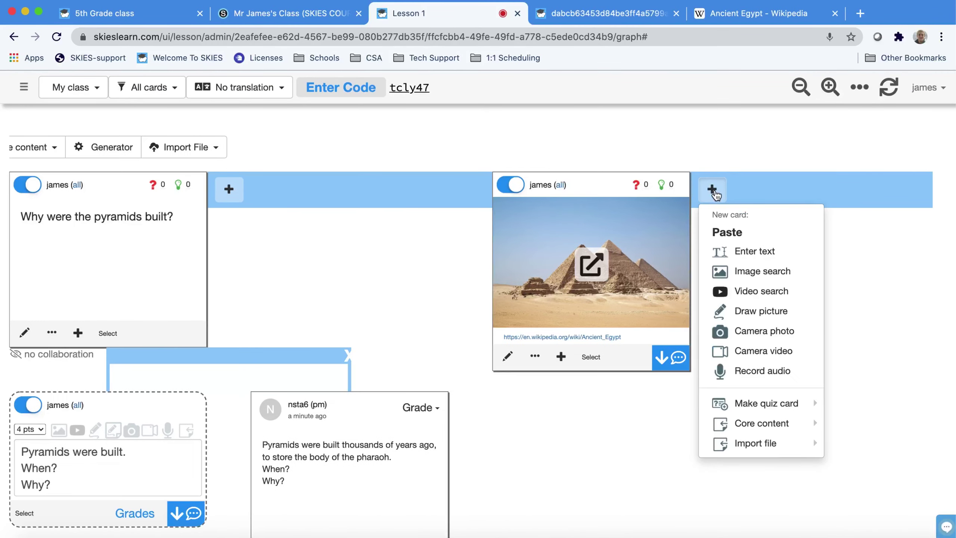
pyautogui.click(731, 272)
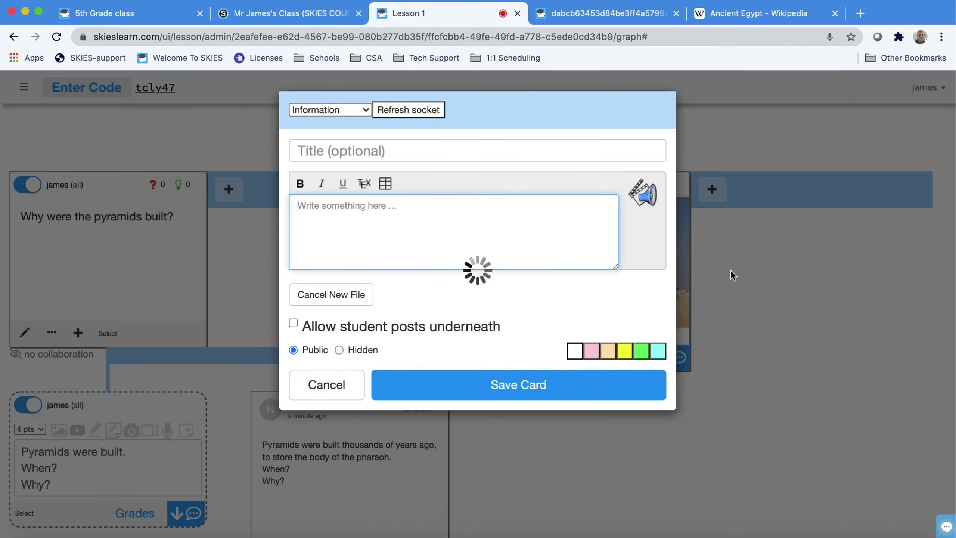
pyautogui.click(604, 444)
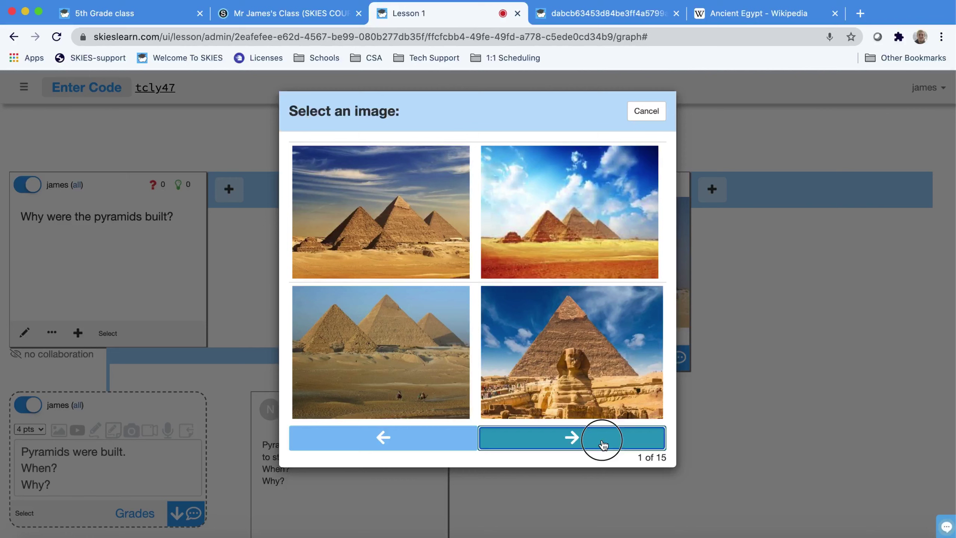
pyautogui.click(603, 444)
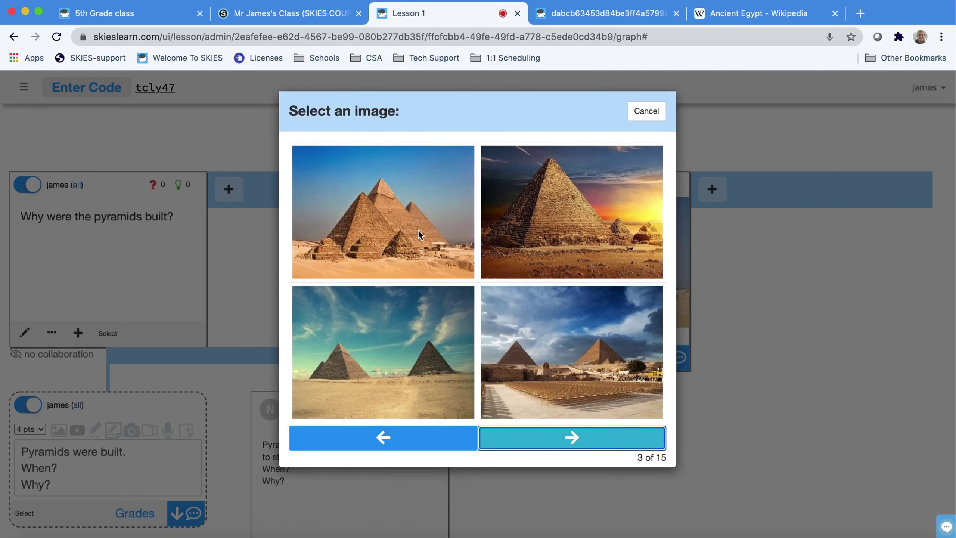
pyautogui.click(419, 231)
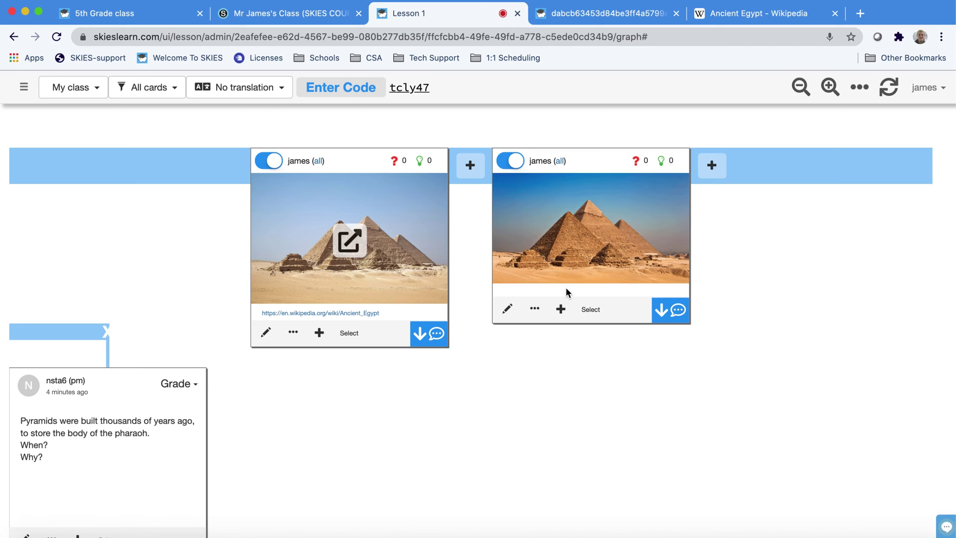
# - Add an image search card under the student's pyramid answer, searching "great job elementary goskies" and choosing the pink "Awesome Work!!" picture
pyautogui.scroll(-4, 534, 362)
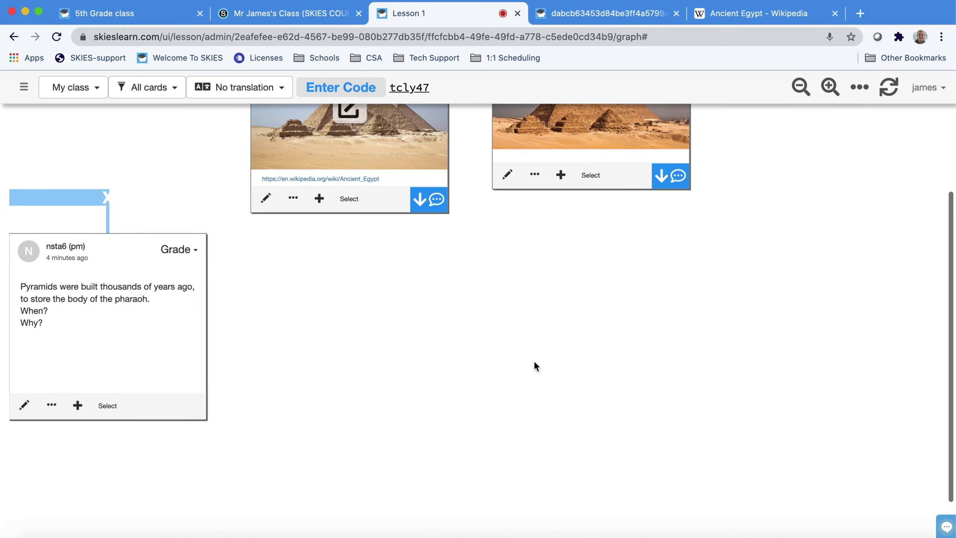
pyautogui.hscroll(-8, 536, 366)
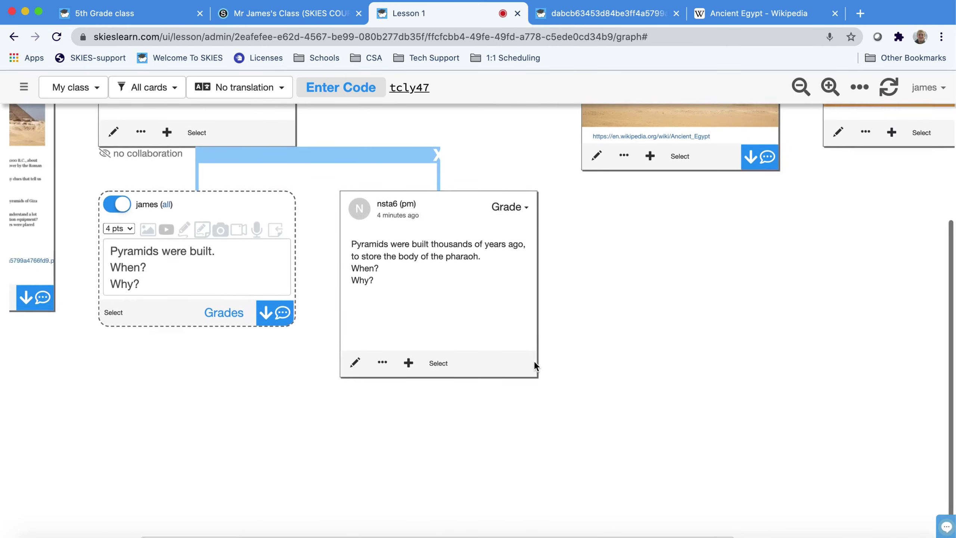
pyautogui.click(409, 367)
pyautogui.scroll(-3, 412, 369)
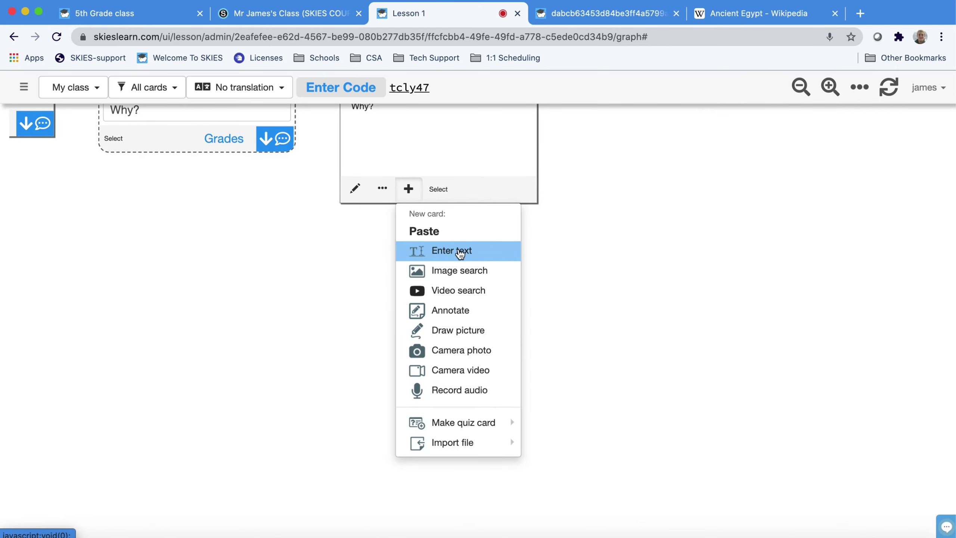
pyautogui.click(464, 271)
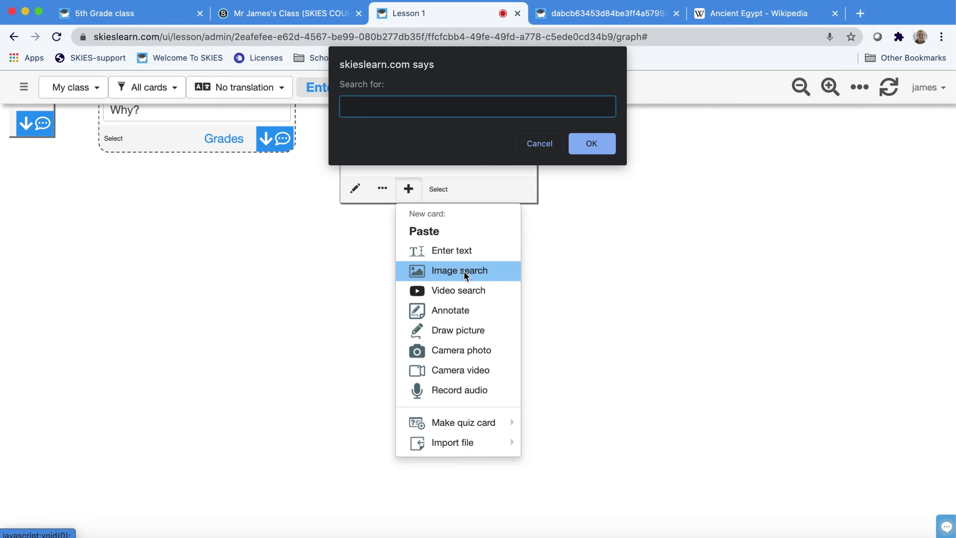
pyautogui.write('great job eleme')
pyautogui.write('ntary goskies')
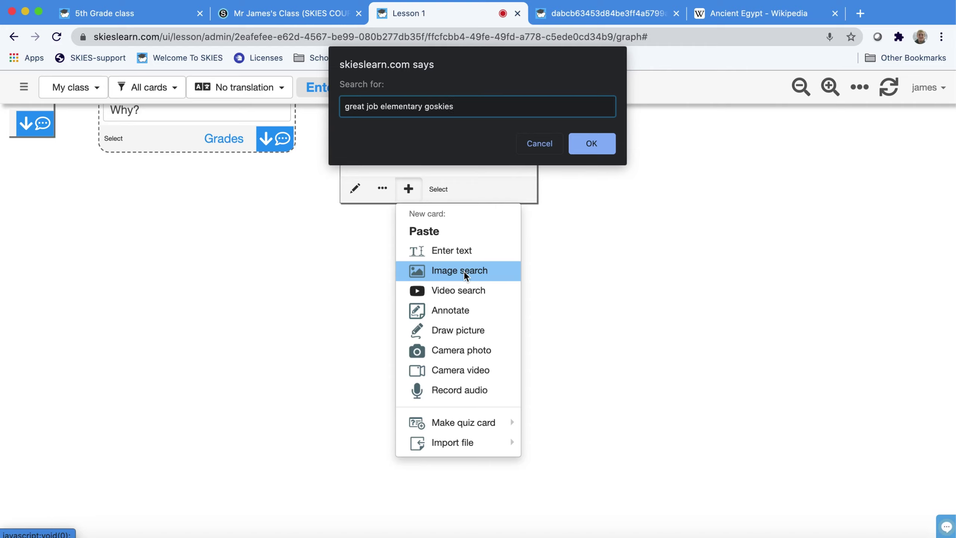
pyautogui.press('Return')
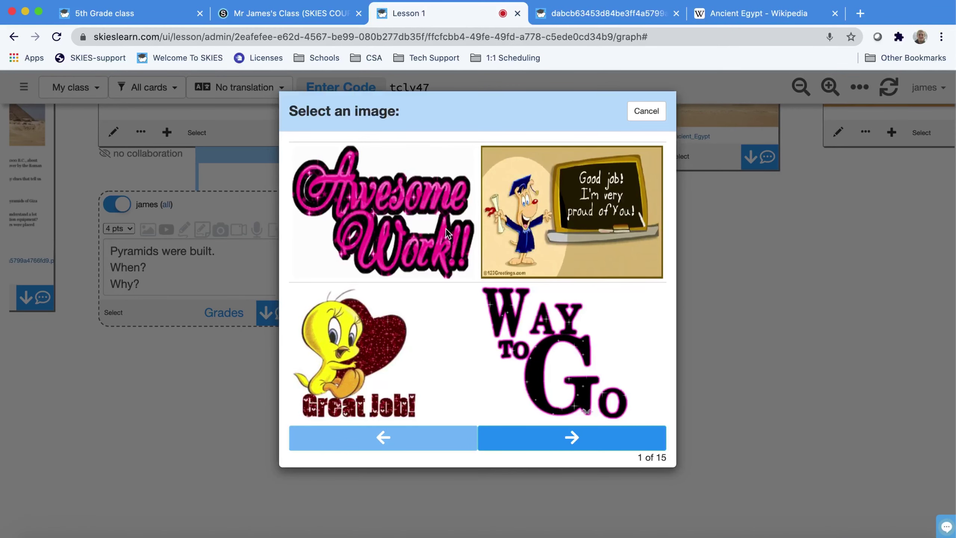
pyautogui.click(395, 214)
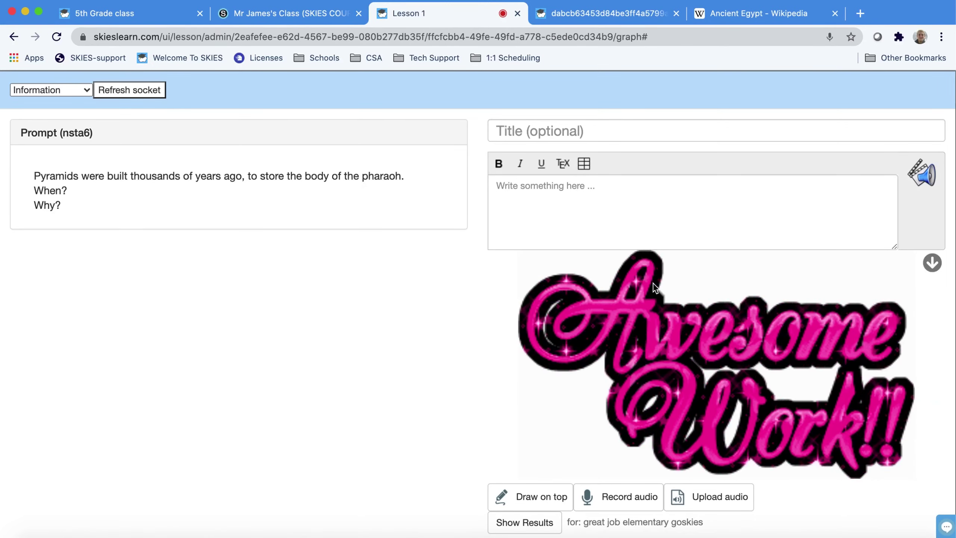
# - Try the Tweety "Great Job!" picture from the search results, switch back to "Awesome Work!!", and save the feedback card
pyautogui.scroll(-3, 506, 413)
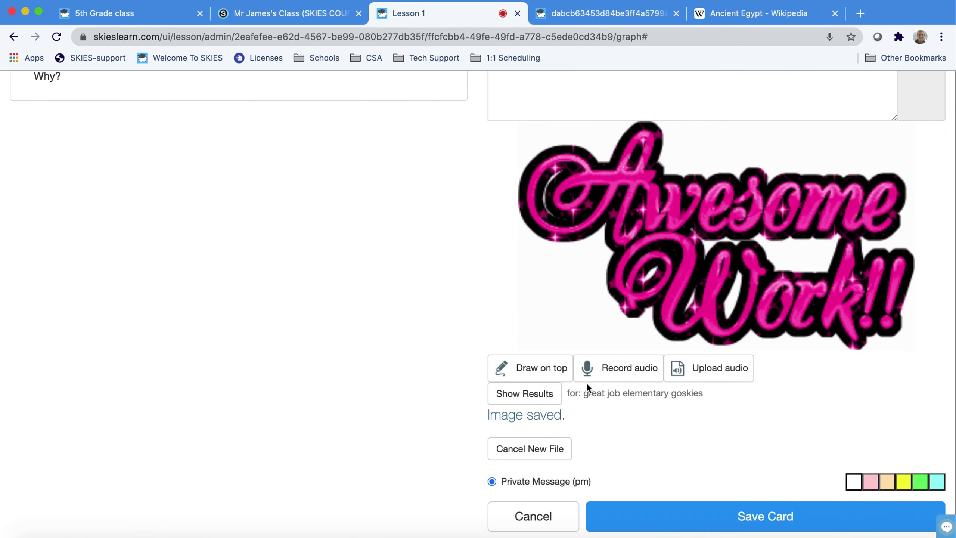
pyautogui.click(525, 394)
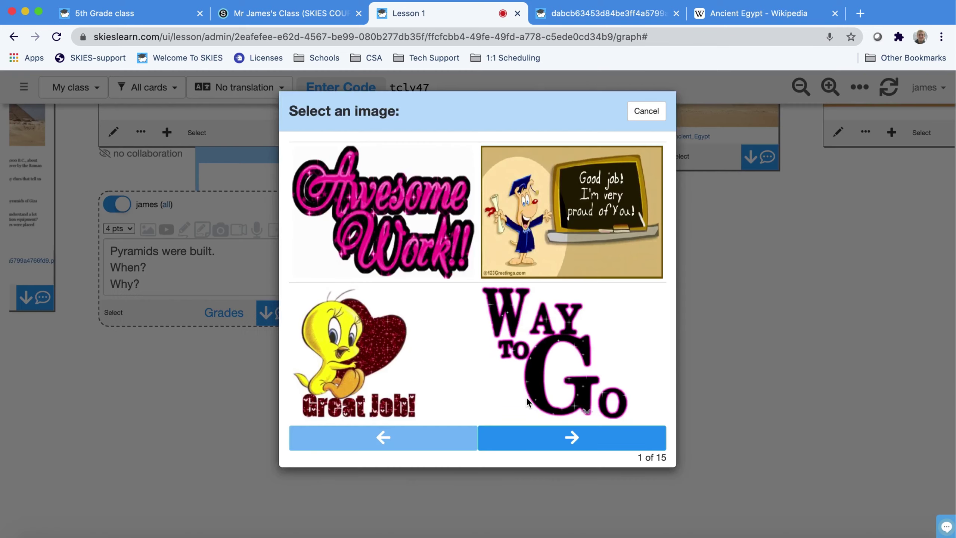
pyautogui.click(396, 358)
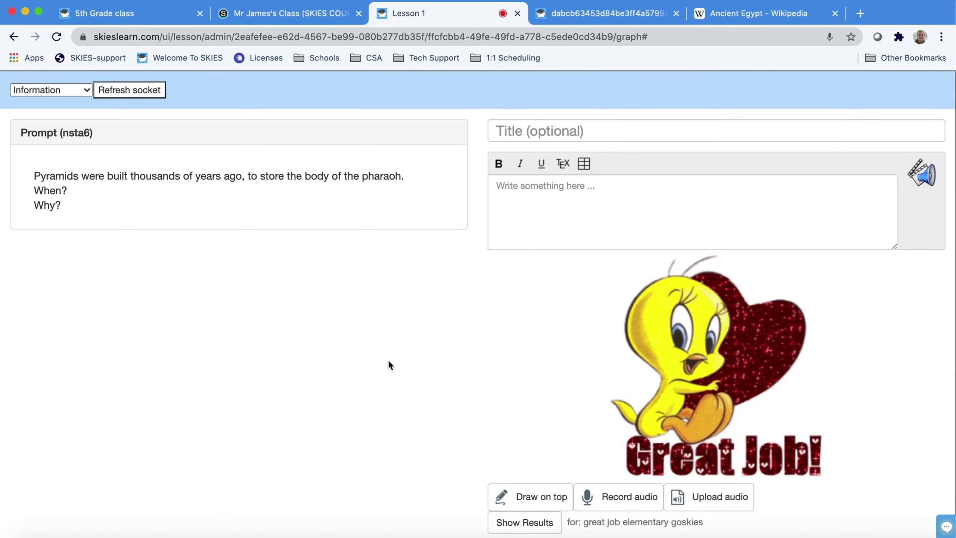
pyautogui.click(527, 393)
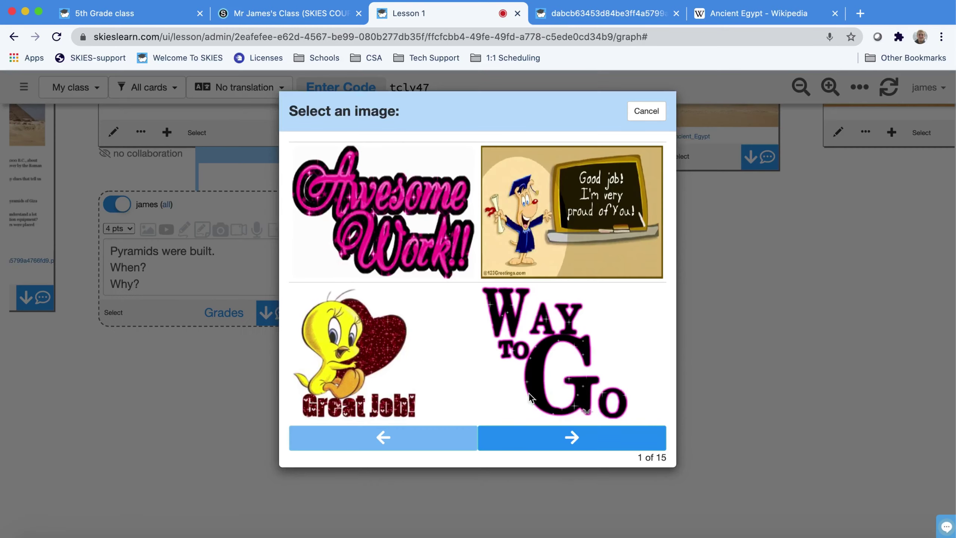
pyautogui.click(401, 222)
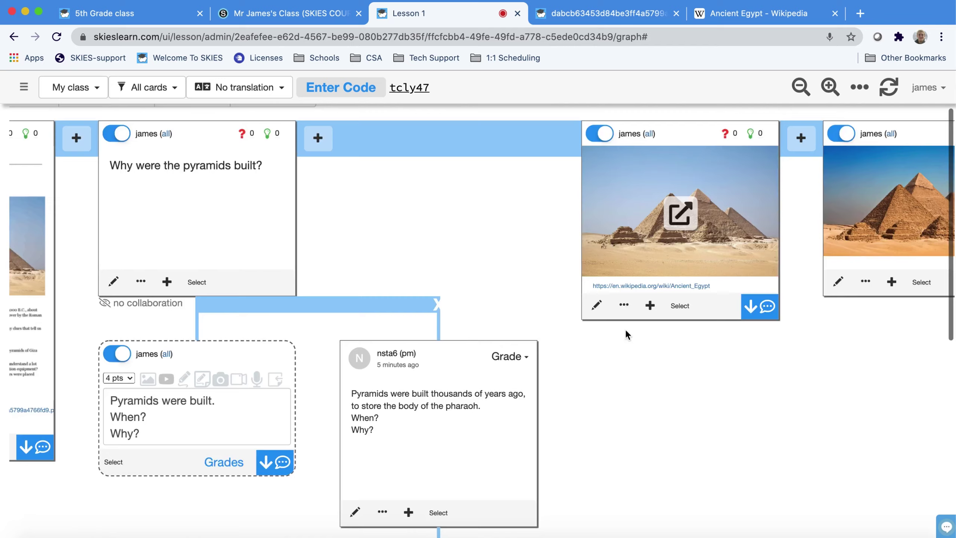
# - Add an image search card after the orange pyramids card, searching "continental drift goskies" and choosing the animated world map with yellow and red continents
pyautogui.moveTo(625, 333); pyautogui.dragTo(309, 385)
pyautogui.click(726, 208)
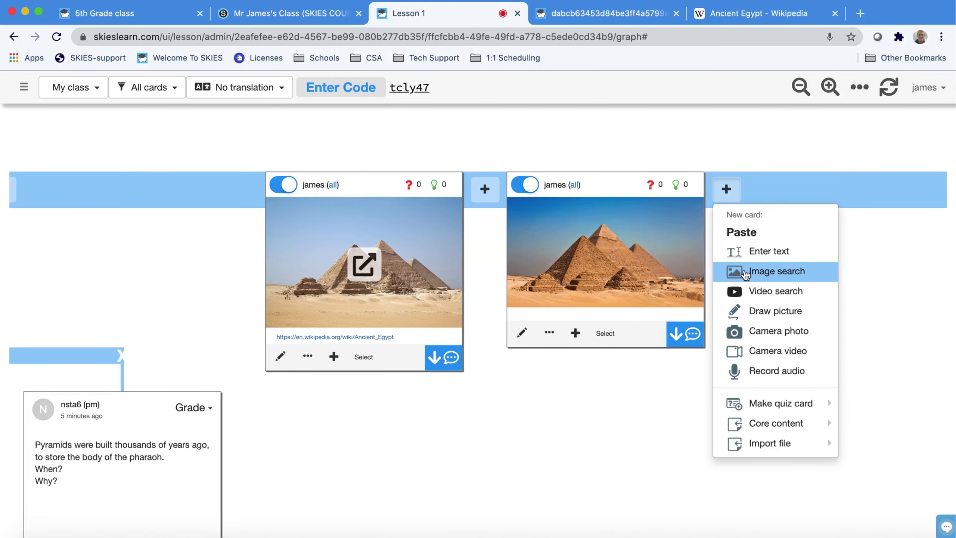
pyautogui.click(745, 275)
pyautogui.write('continental drift goskies')
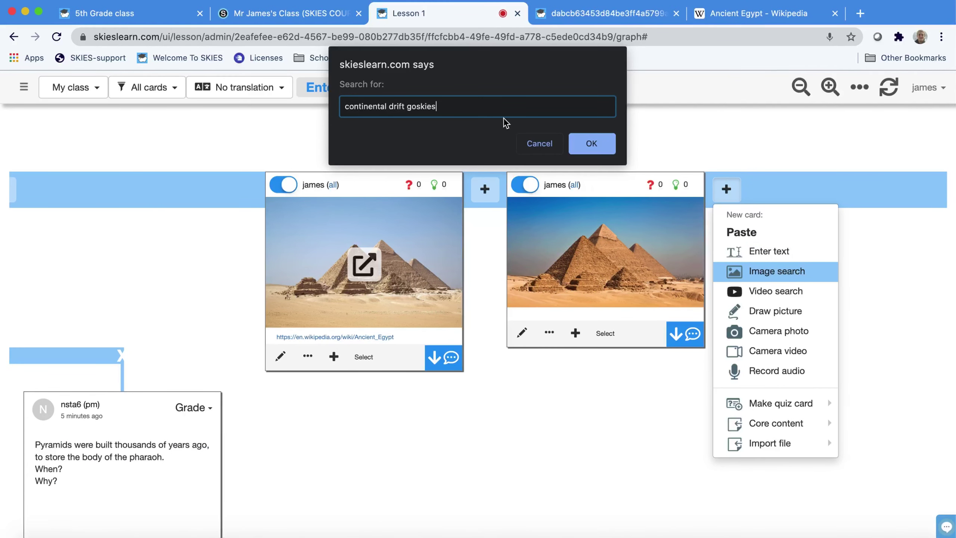
pyautogui.press('Return')
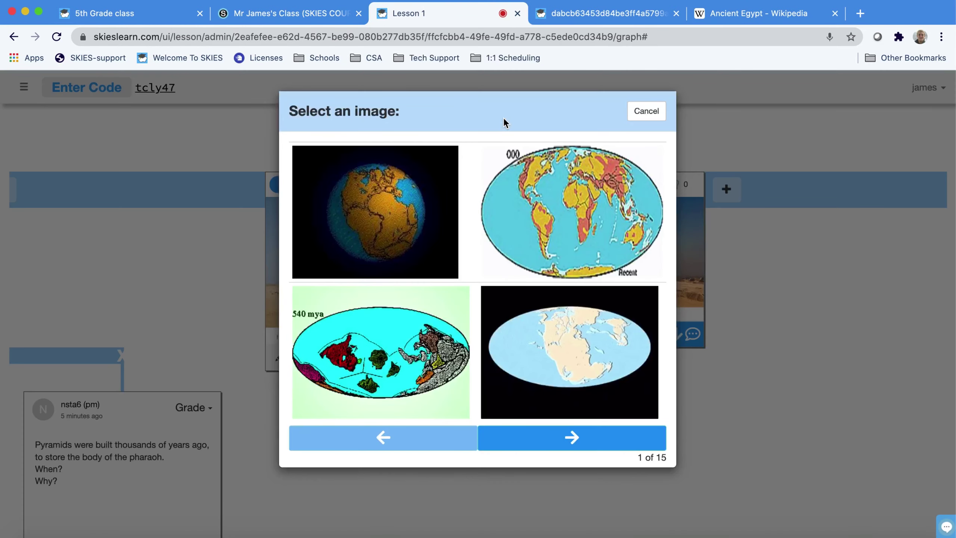
pyautogui.click(578, 217)
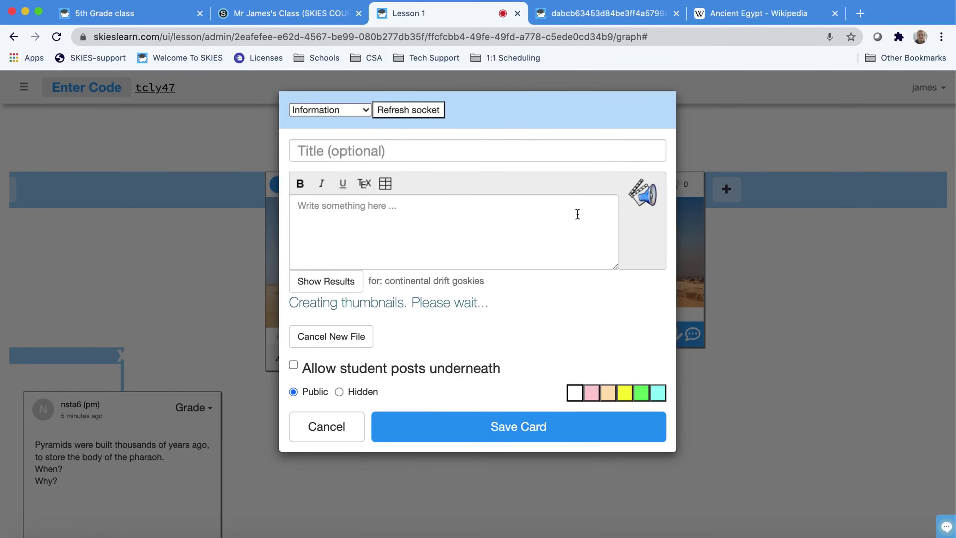
pyautogui.scroll(-4, 495, 348)
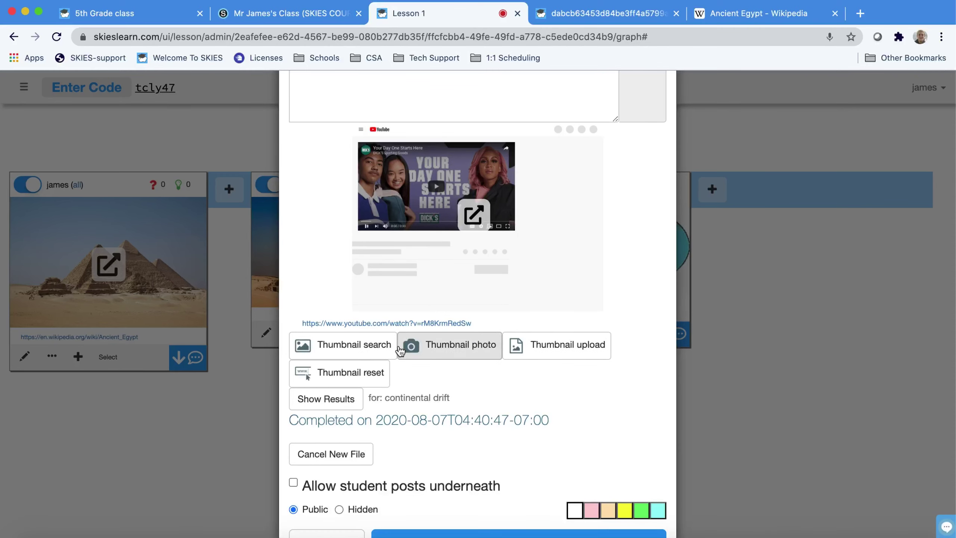
# - Search for a "continental drift" thumbnail image for the new YouTube video card
pyautogui.click(359, 348)
pyautogui.write('continental drift')
pyautogui.press('Return')
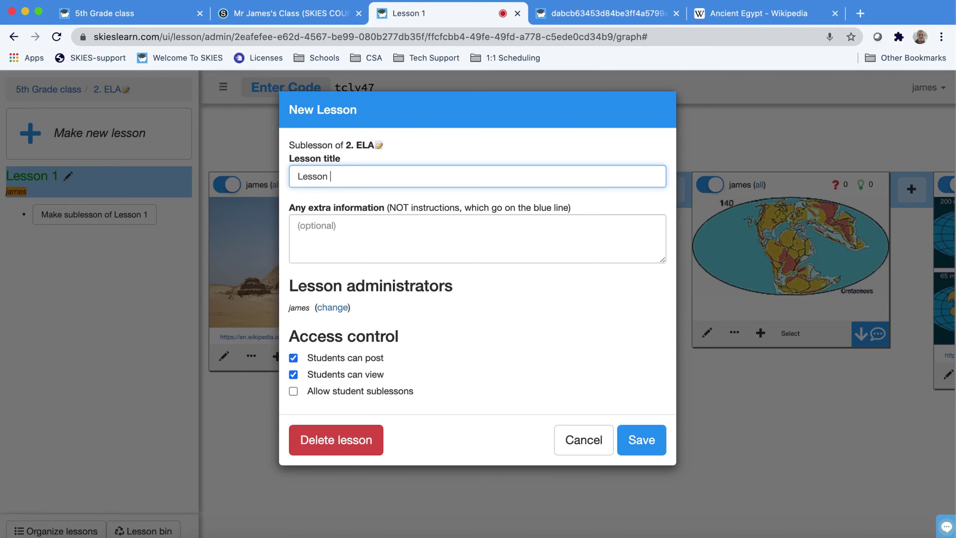
# - Create Lesson 2 under 2. ELA and import "The Boy Who Cried Wolf" from Core Knowledge LA, Grade 1, Domain 1
pyautogui.write('2')
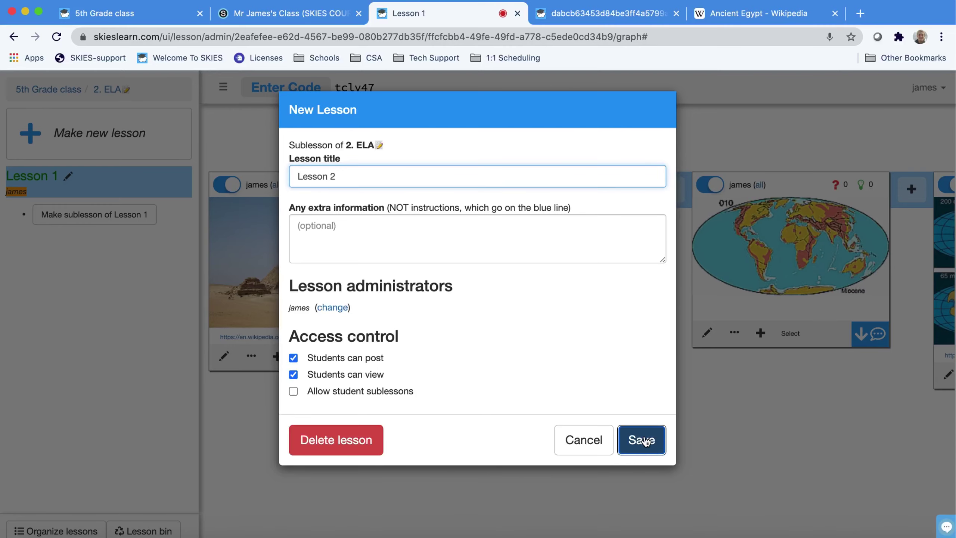
pyautogui.click(644, 435)
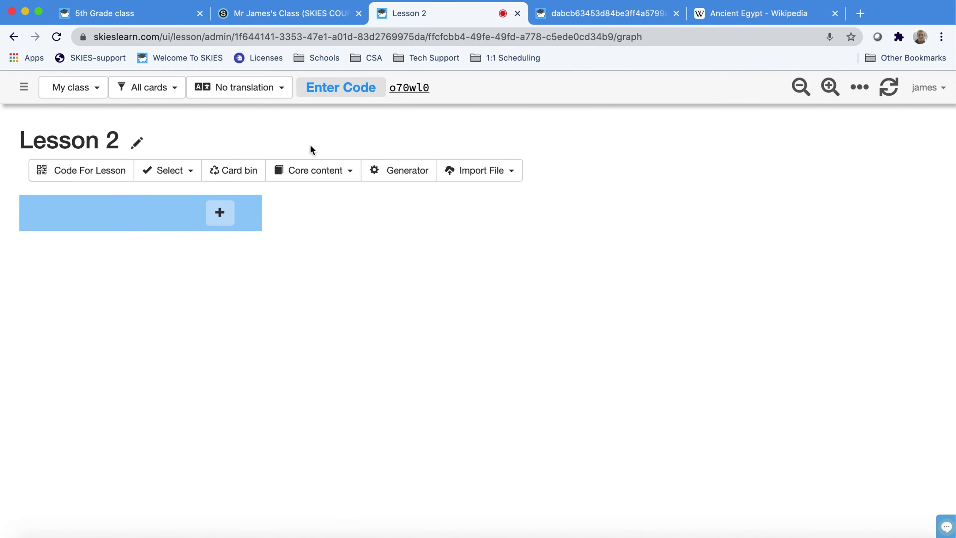
pyautogui.click(333, 172)
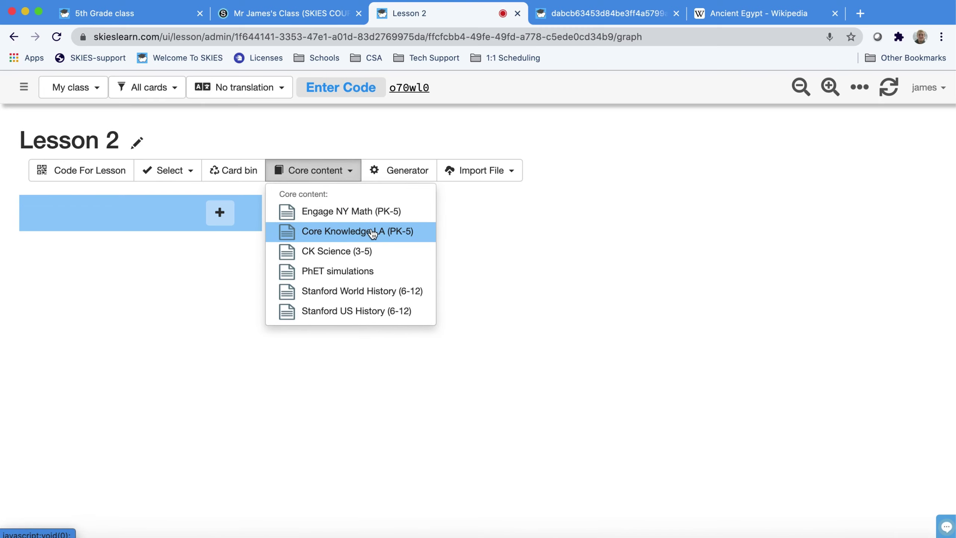
pyautogui.click(399, 234)
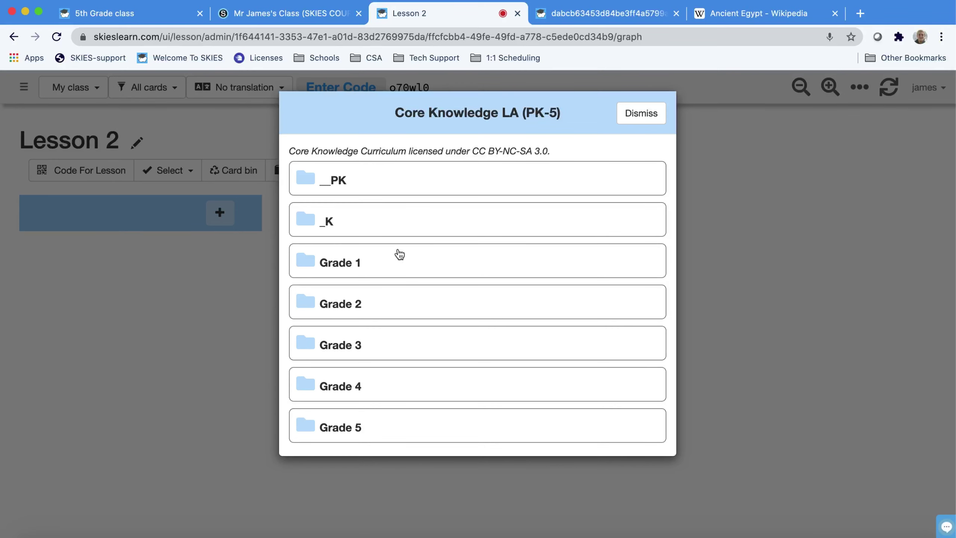
pyautogui.click(400, 260)
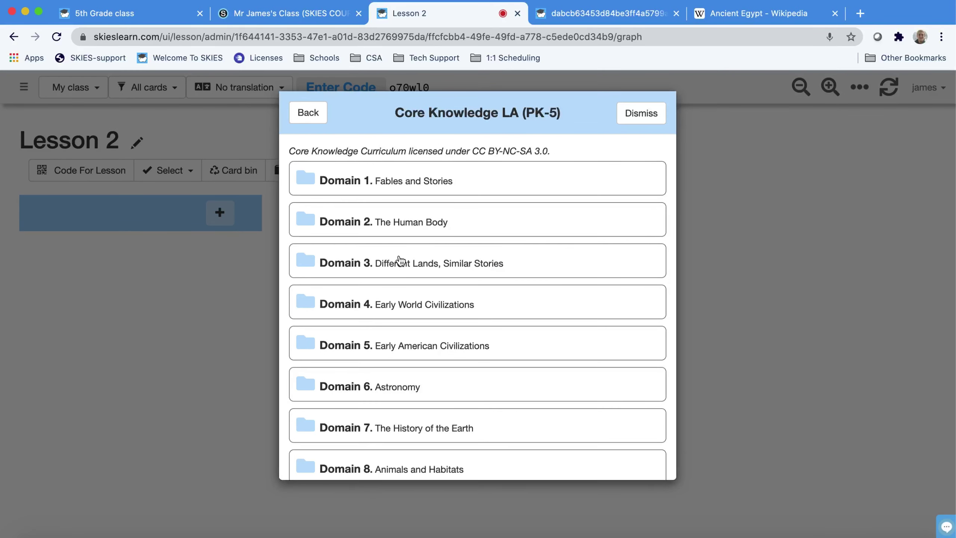
pyautogui.click(406, 177)
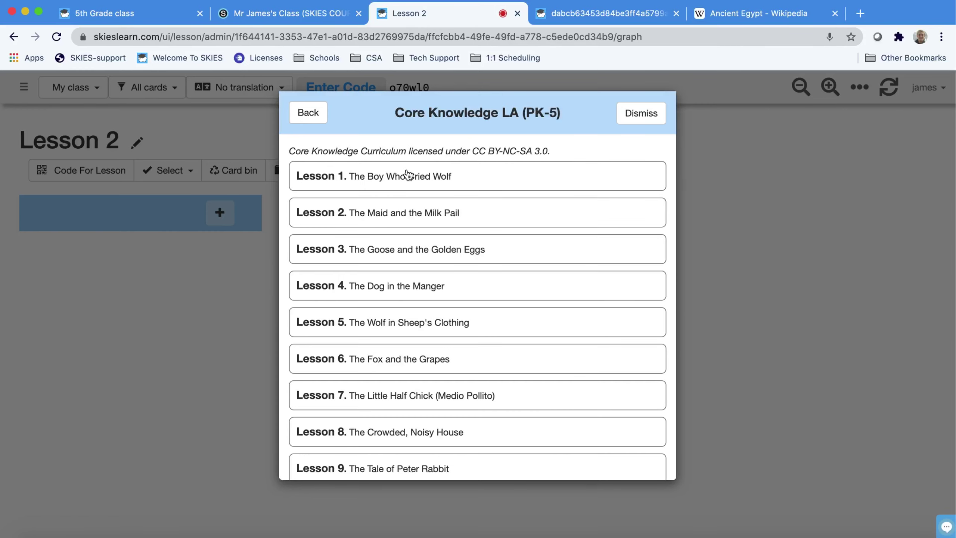
pyautogui.click(410, 183)
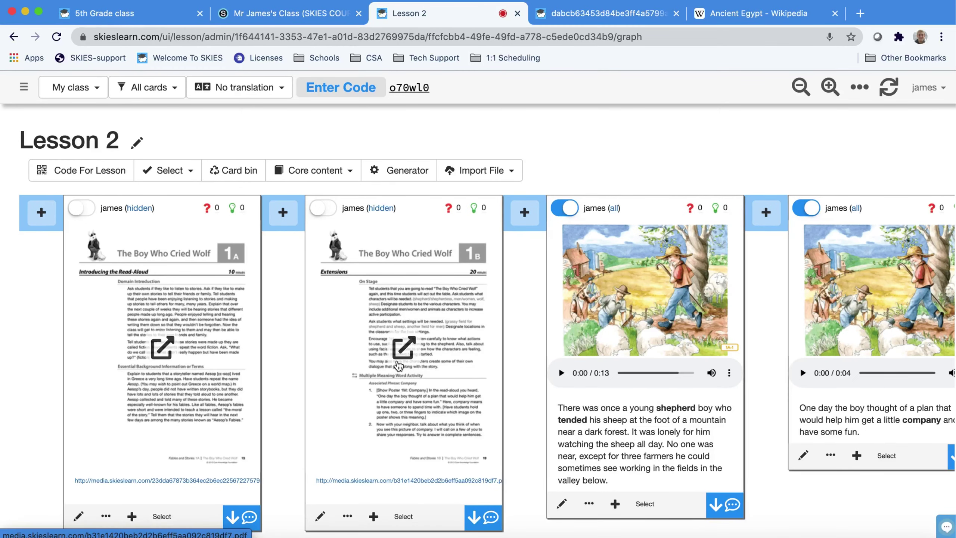
# - Look through the imported "The Boy Who Cried Wolf" cards and play part of the first story card's audio
pyautogui.scroll(-3, 397, 365)
pyautogui.hscroll(2, 397, 364)
pyautogui.scroll(2, 398, 365)
pyautogui.hscroll(4, 398, 365)
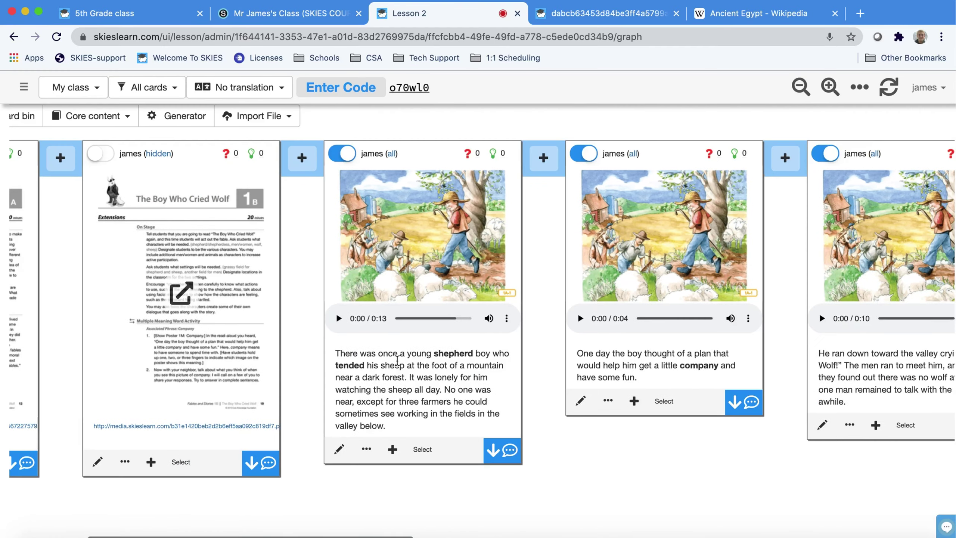
pyautogui.click(340, 319)
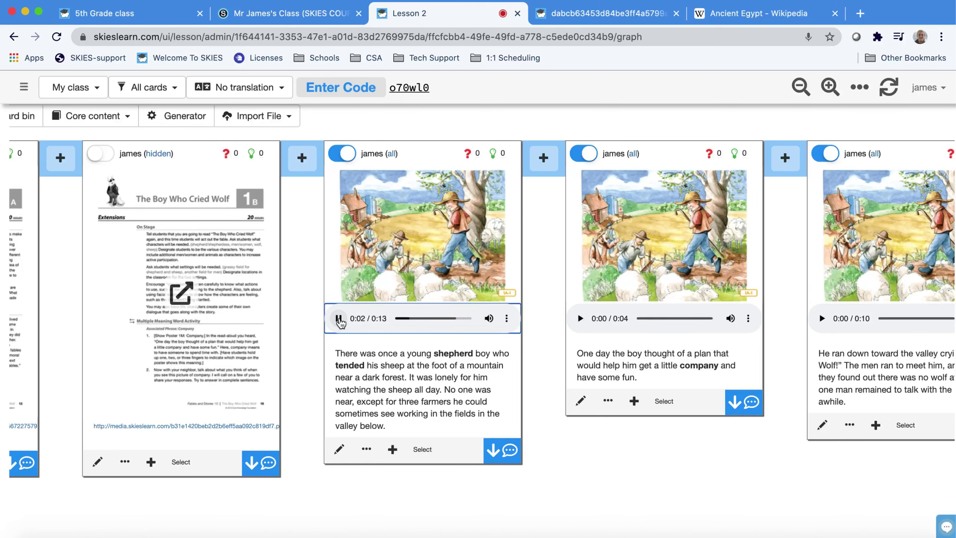
pyautogui.click(340, 320)
# - Hide the three story cards after the first one from students and check the new-card options beside the first story card
pyautogui.hscroll(4, 339, 319)
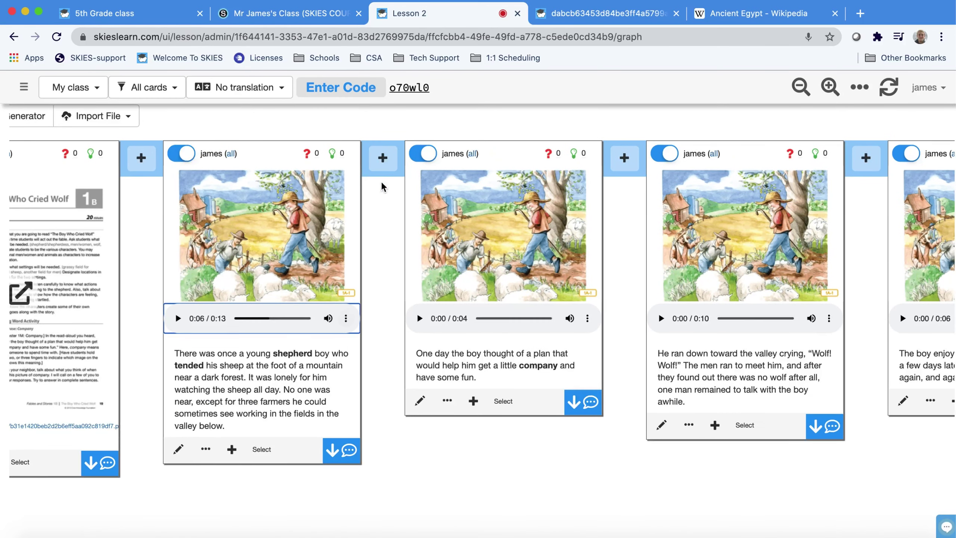
pyautogui.click(427, 154)
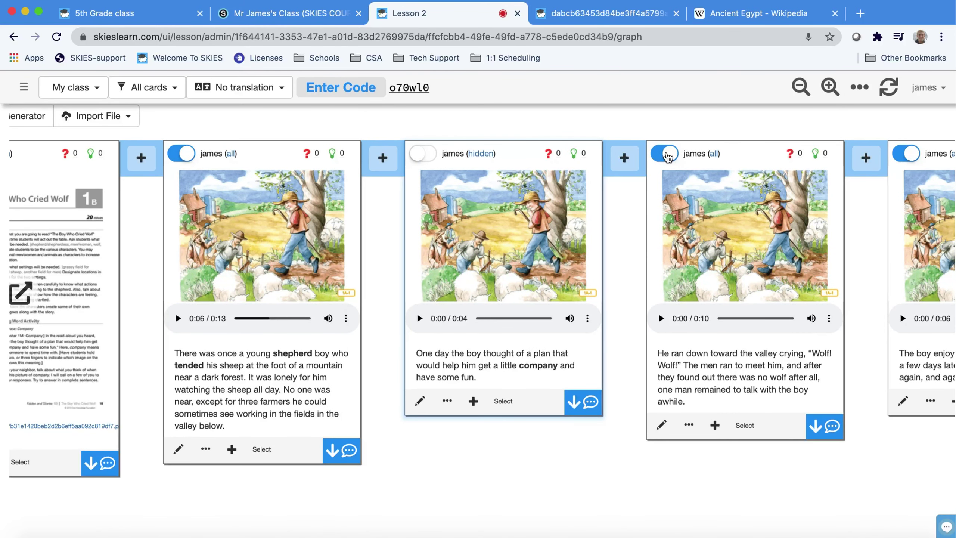
pyautogui.hscroll(2, 668, 158)
pyautogui.hscroll(3, 668, 158)
pyautogui.click(489, 154)
pyautogui.hscroll(-6, 732, 158)
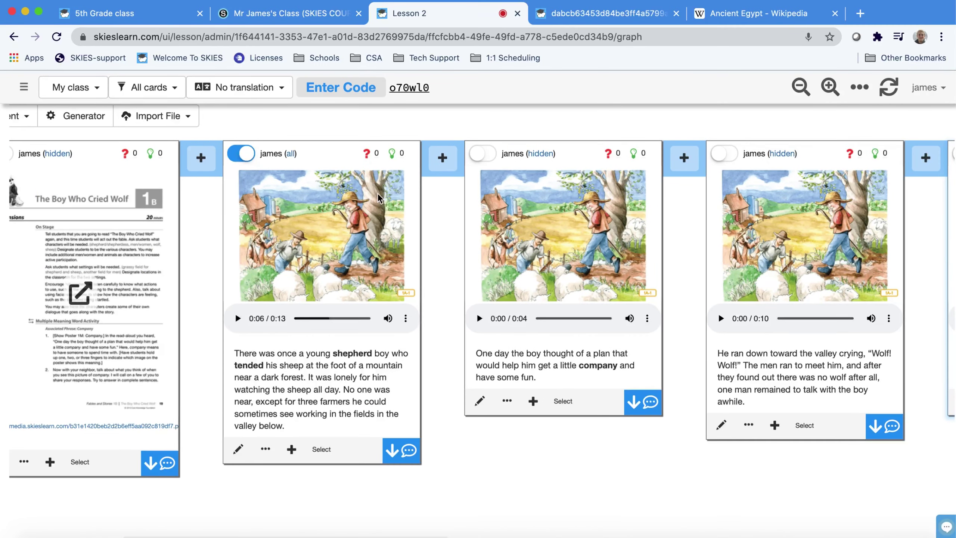
pyautogui.click(444, 156)
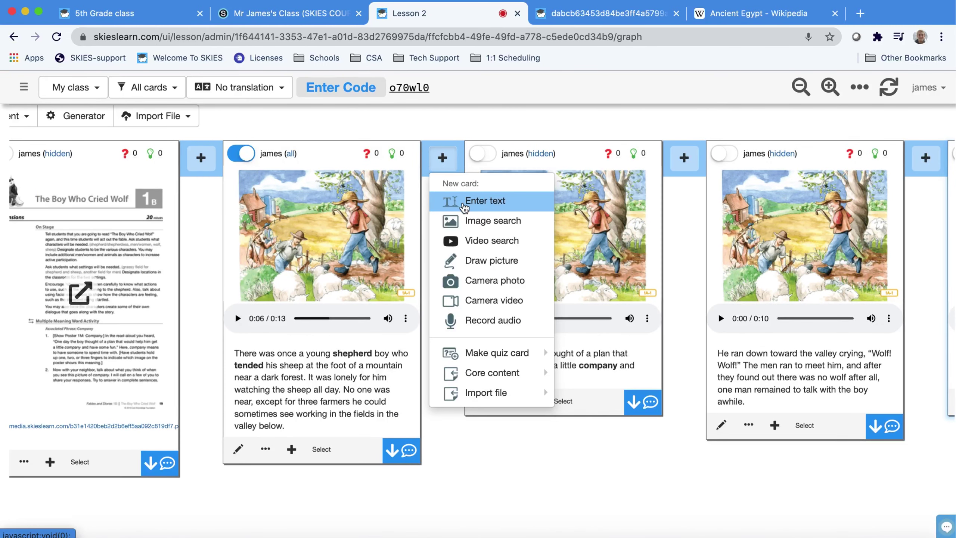
pyautogui.click(444, 166)
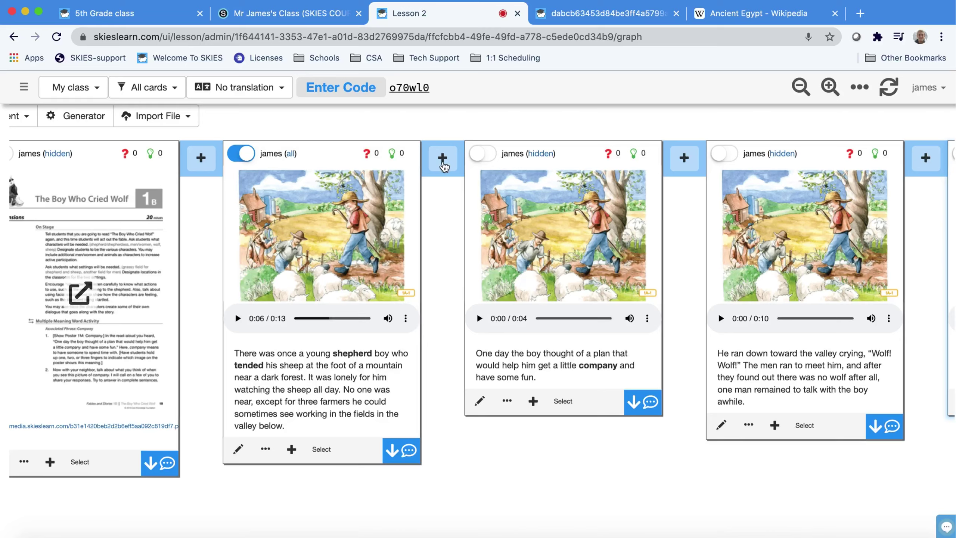
# - Switch from the 2. ELA lessons to the 1. Math folder and open its Lesson 2
pyautogui.click(23, 87)
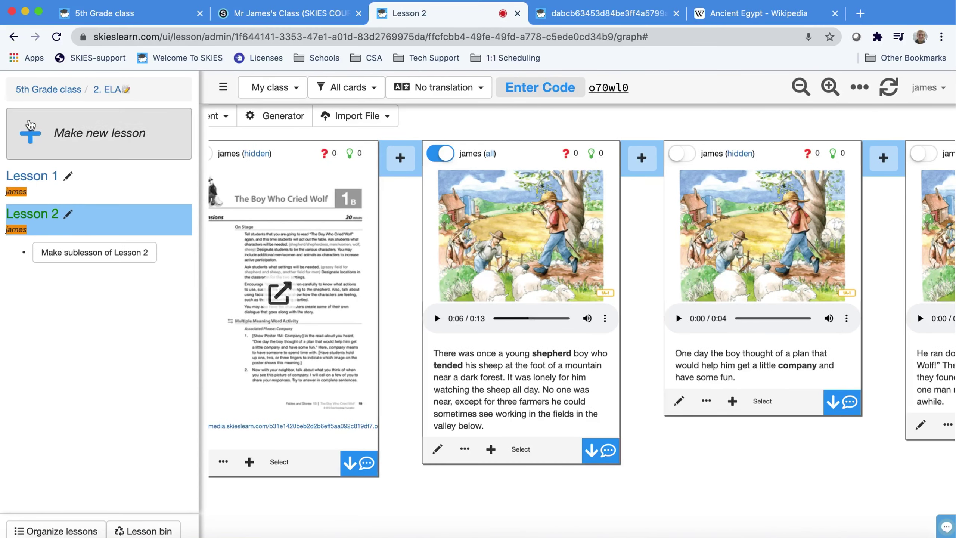
pyautogui.click(48, 89)
pyautogui.click(23, 163)
pyautogui.click(42, 209)
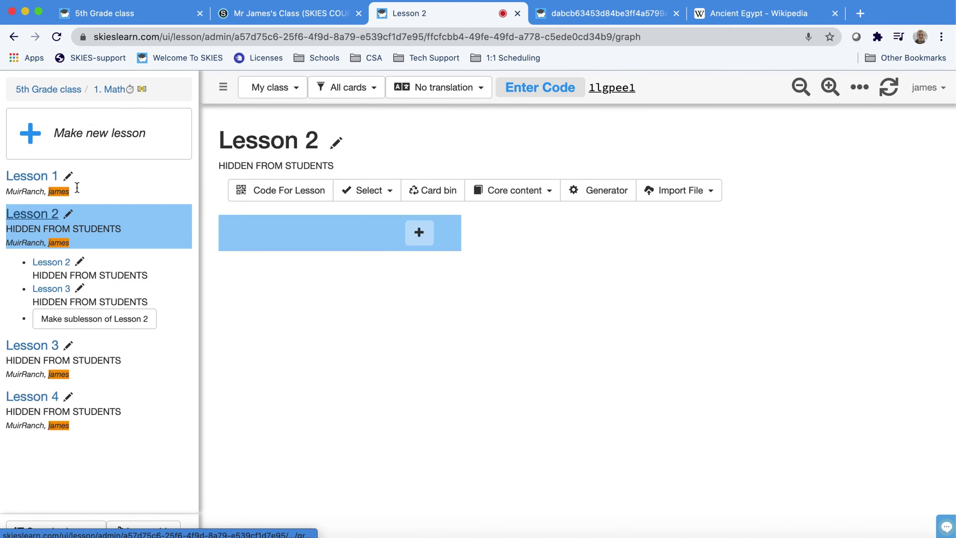
# - Import Lesson 1 of the Engage NY Math (PK-5) core content for 5th grade, Topic A, into the Math lesson
pyautogui.click(522, 191)
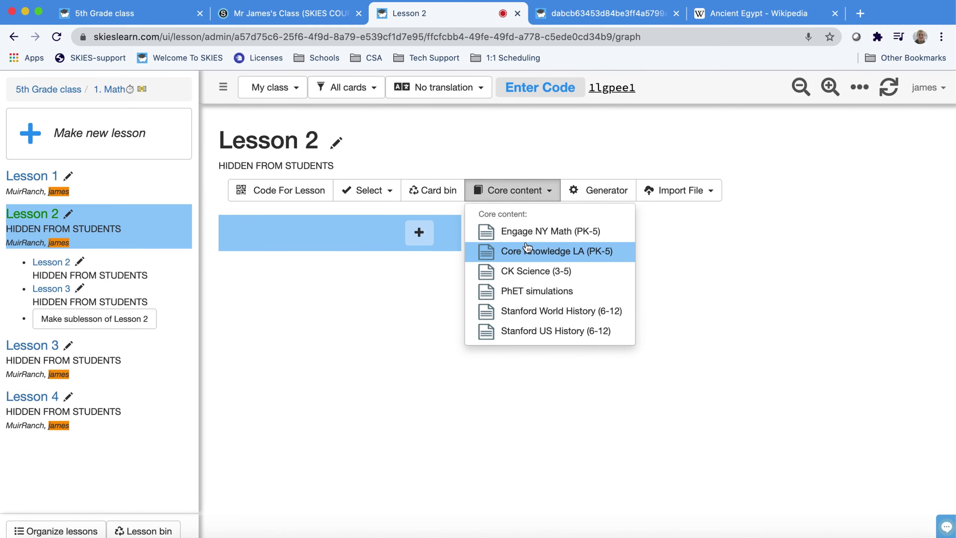
pyautogui.click(531, 231)
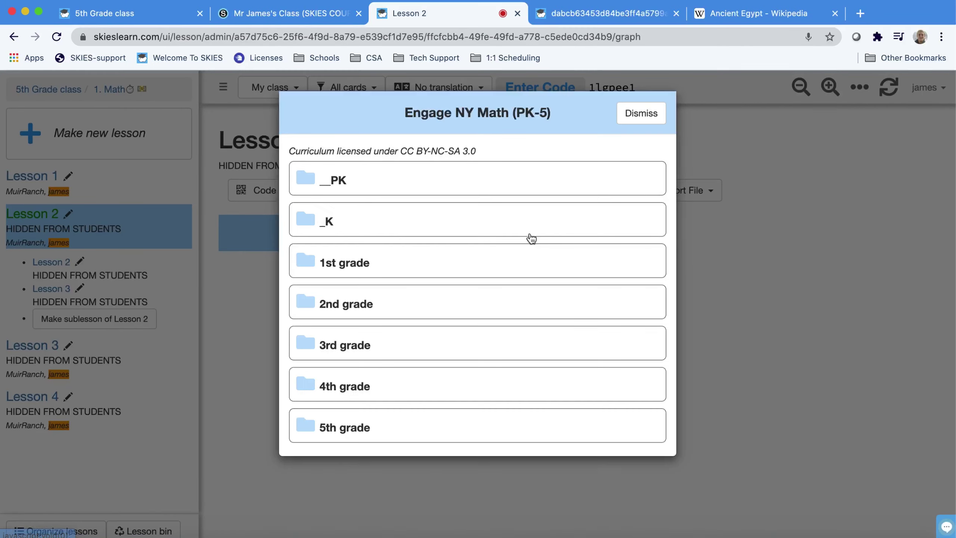
pyautogui.click(447, 417)
pyautogui.click(422, 185)
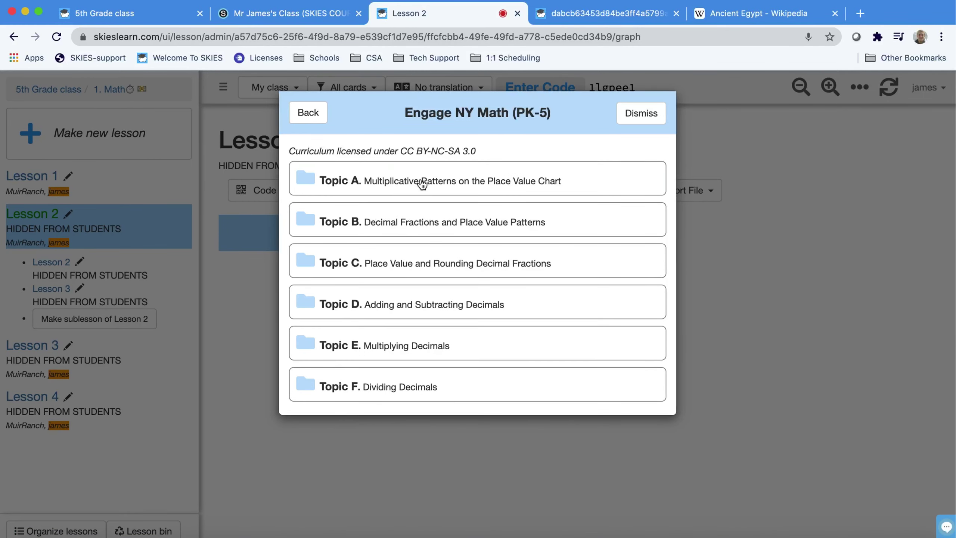
pyautogui.click(422, 185)
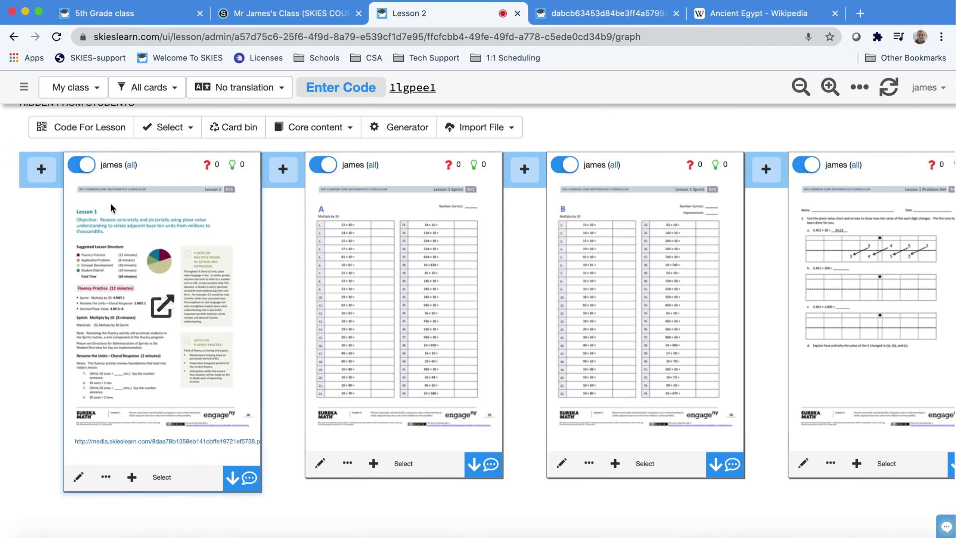
# - Hide the Lesson 1 teacher guide card from students and add a response card with annotation and photo options below Sprint A
pyautogui.click(81, 164)
pyautogui.hscroll(3, 396, 323)
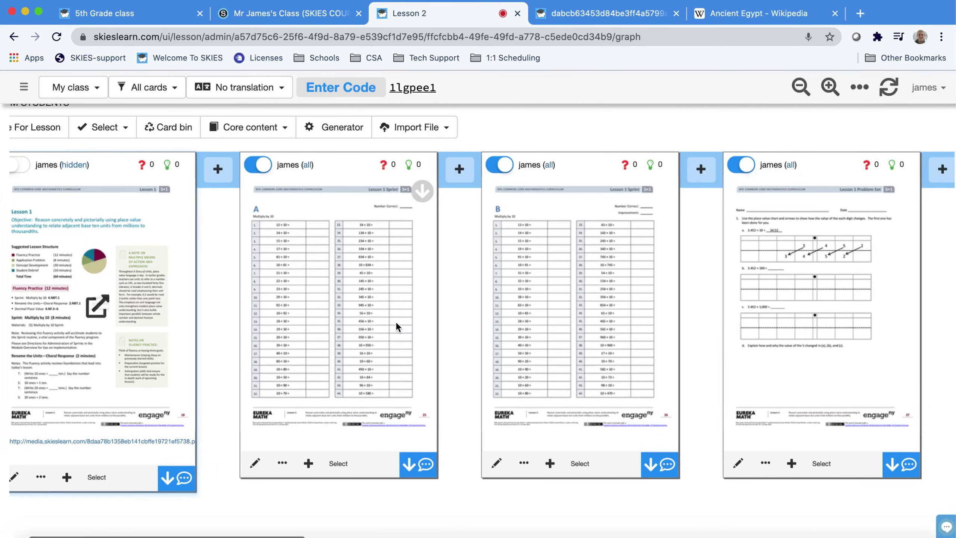
pyautogui.scroll(-5, 395, 321)
pyautogui.click(397, 377)
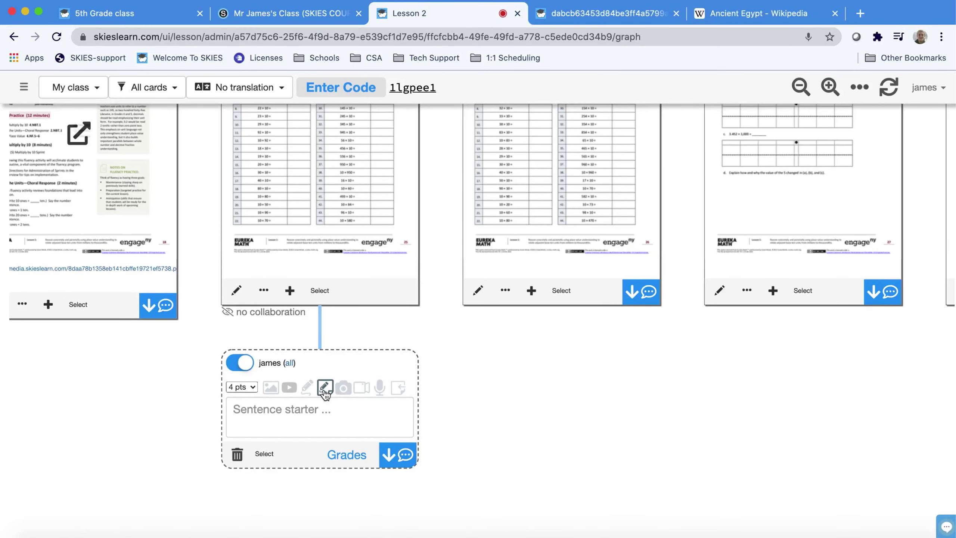
pyautogui.click(343, 388)
# - Add response cards with annotation and photo options below Sprint B and the worksheet cards that follow it
pyautogui.click(646, 297)
pyautogui.click(646, 297)
pyautogui.click(745, 290)
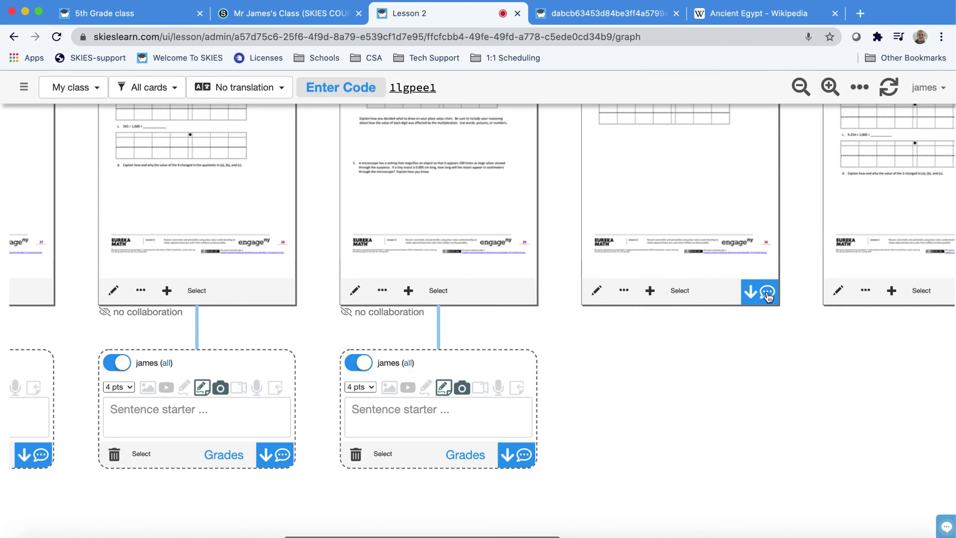
pyautogui.click(770, 293)
pyautogui.click(730, 292)
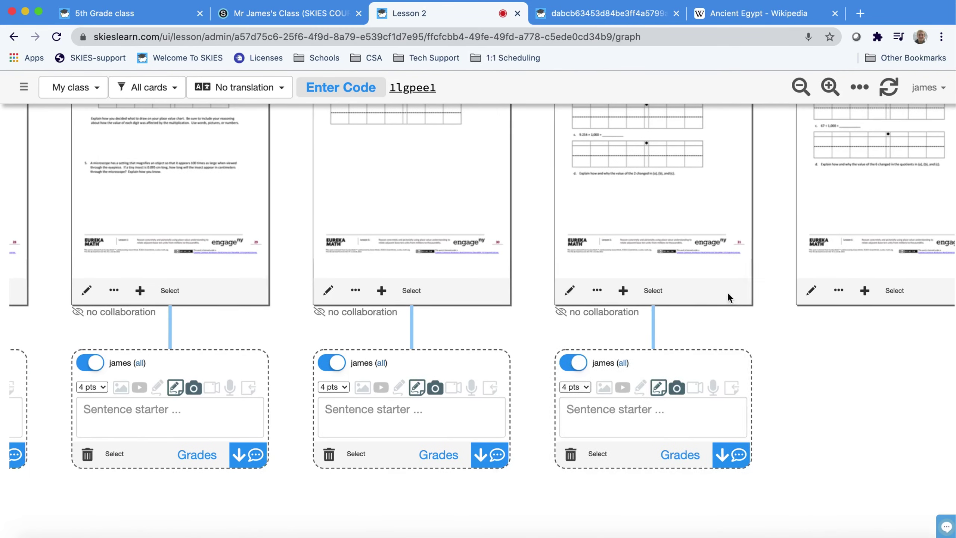
# - Hide the Sprint B card and the first Problem Set card from students, keeping Sprint A shared with all
pyautogui.click(572, 196)
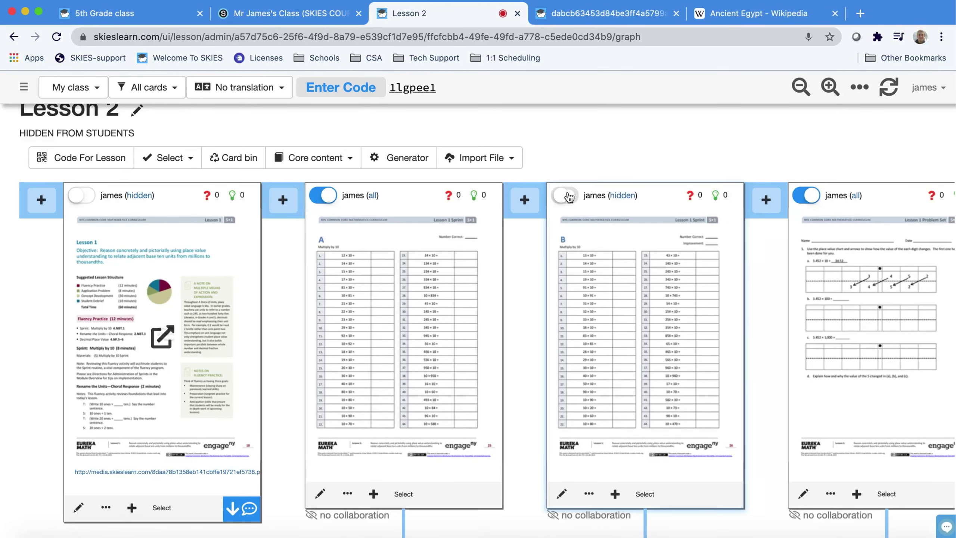
pyautogui.click(807, 196)
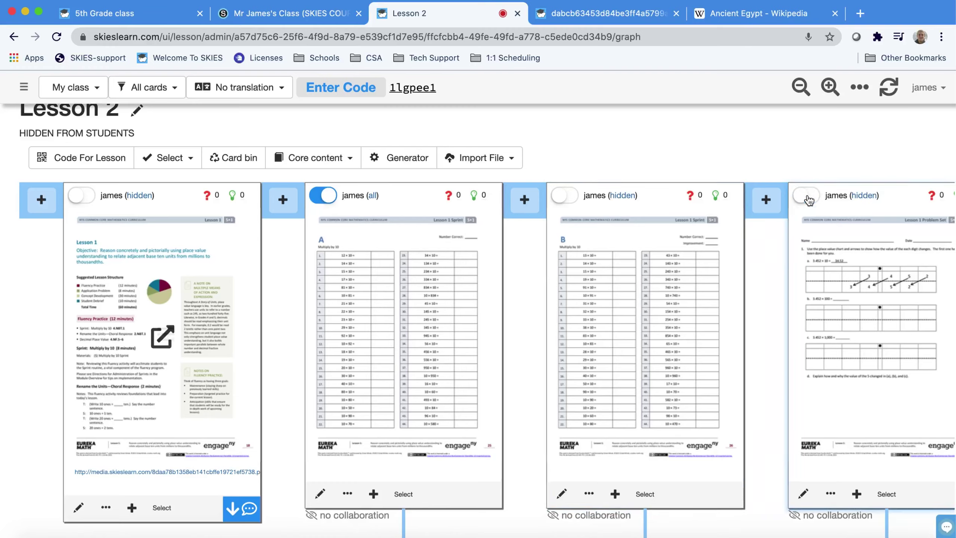